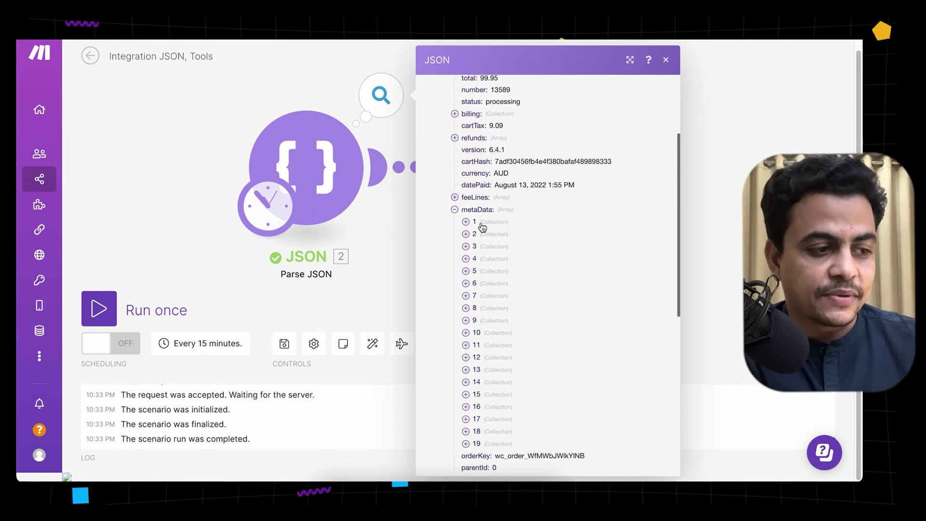
- Examine the key and value of the first five metaData items in the Parse JSON output
click(478, 222)
double_click(506, 245)
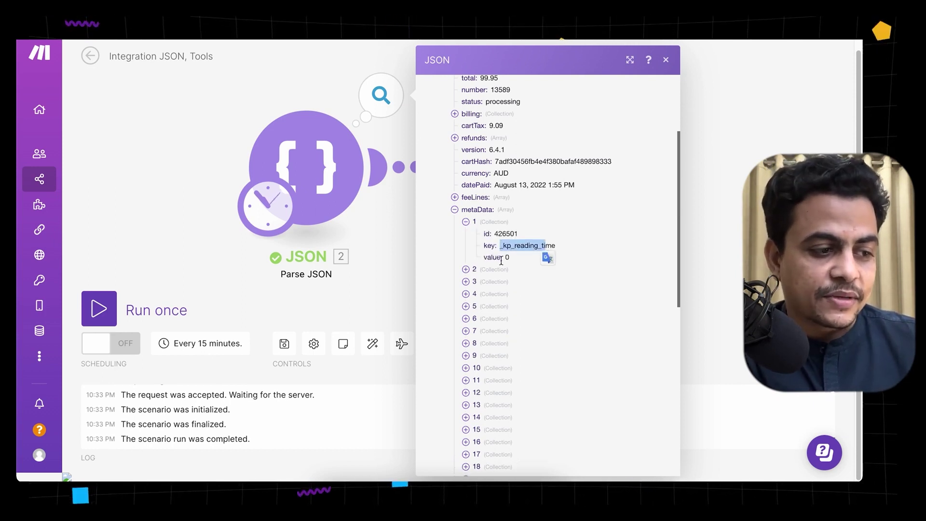
click(474, 271)
drag(500, 293, 549, 295)
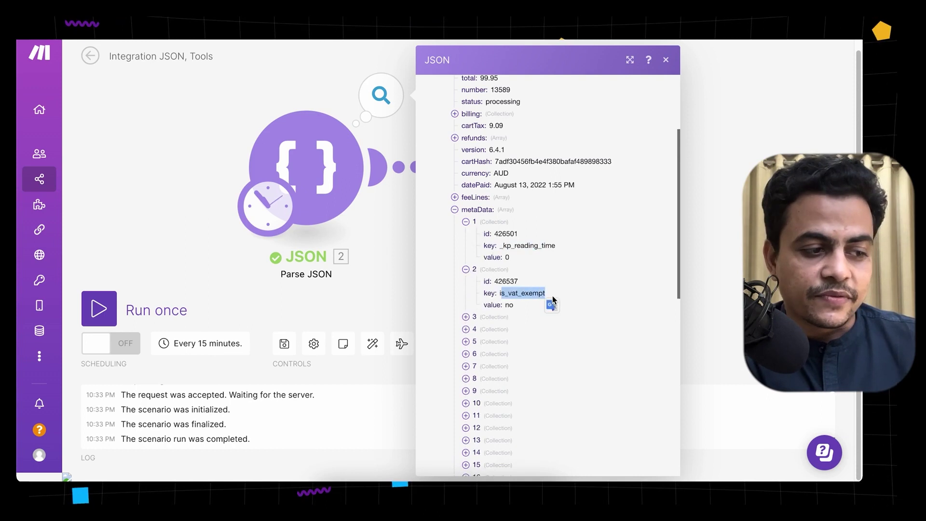
click(474, 316)
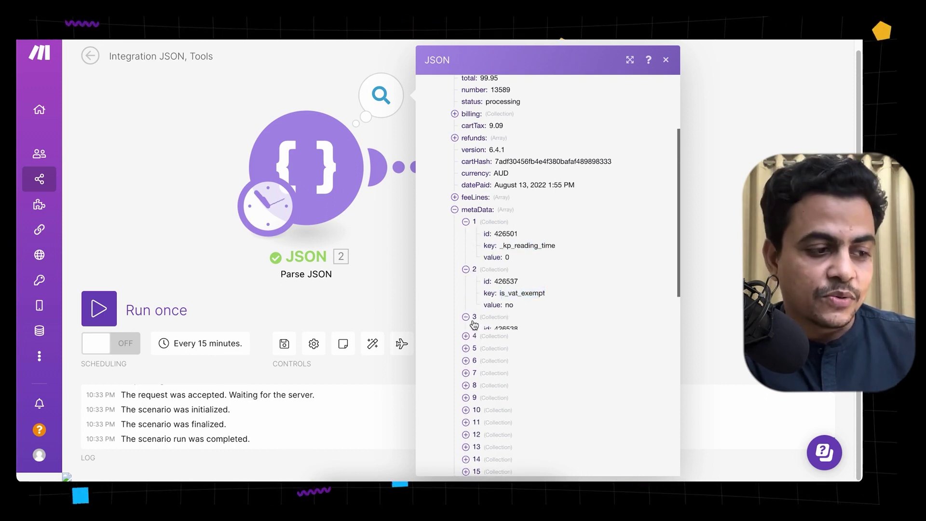
scroll(491, 350, down, 1)
click(490, 343)
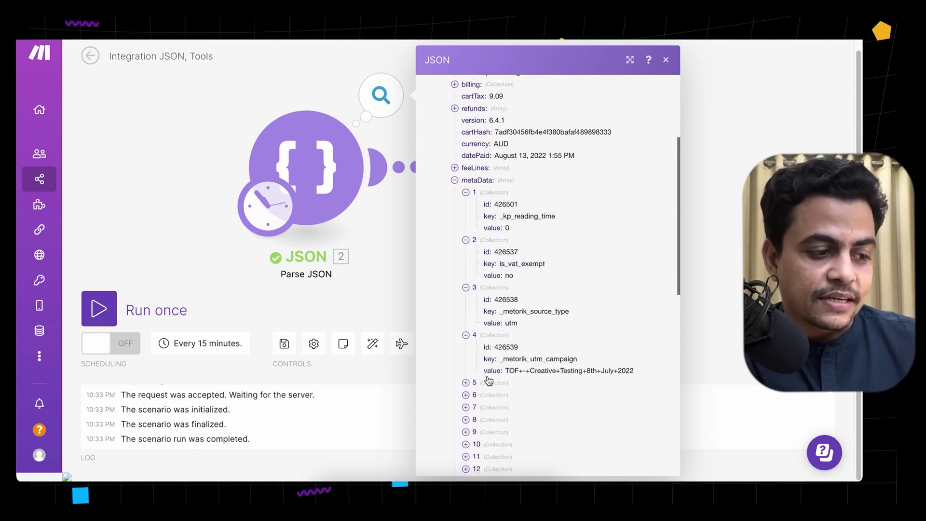
drag(513, 360, 569, 360)
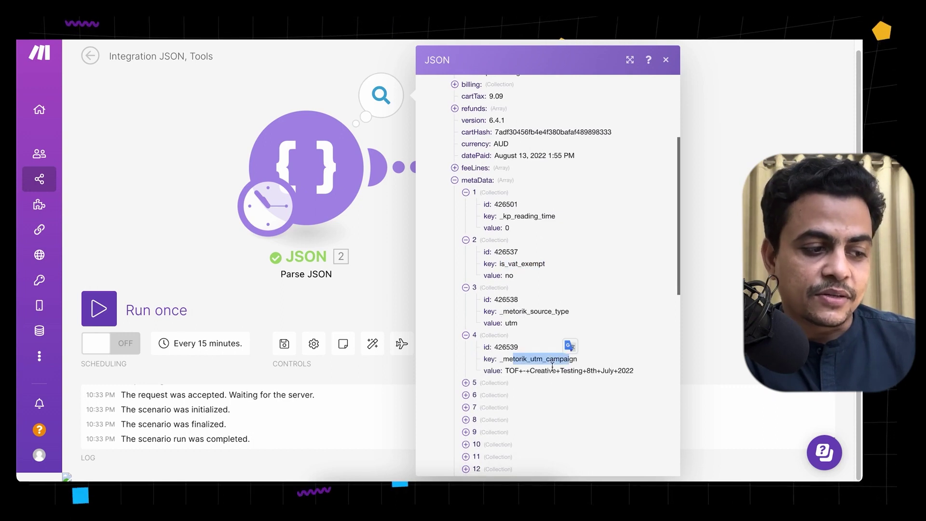
click(474, 383)
scroll(474, 384, down, 2)
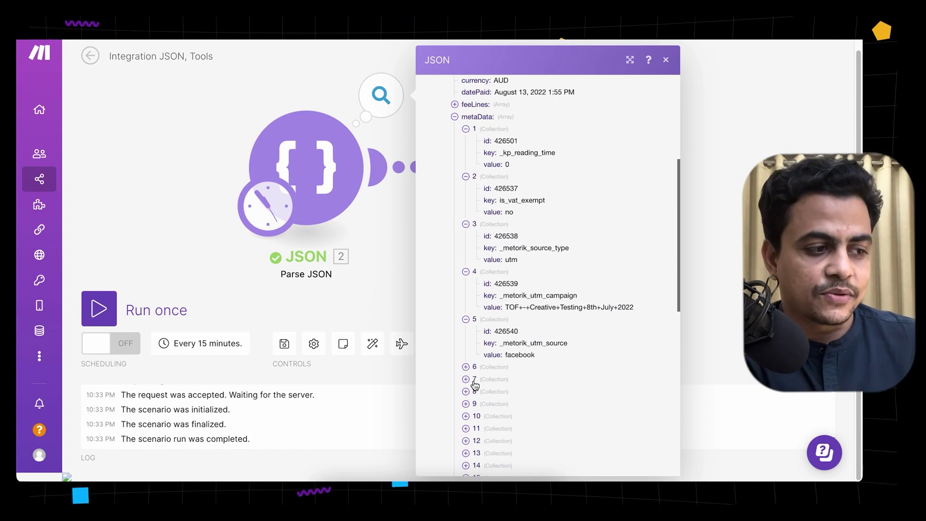
click(374, 249)
- Start the variable value of the Set variable module with the array function map
click(600, 169)
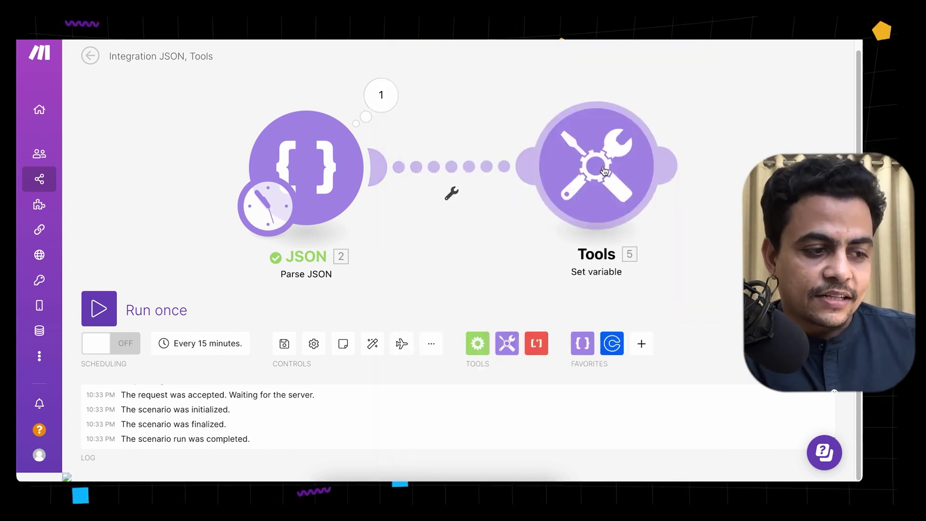
click(452, 216)
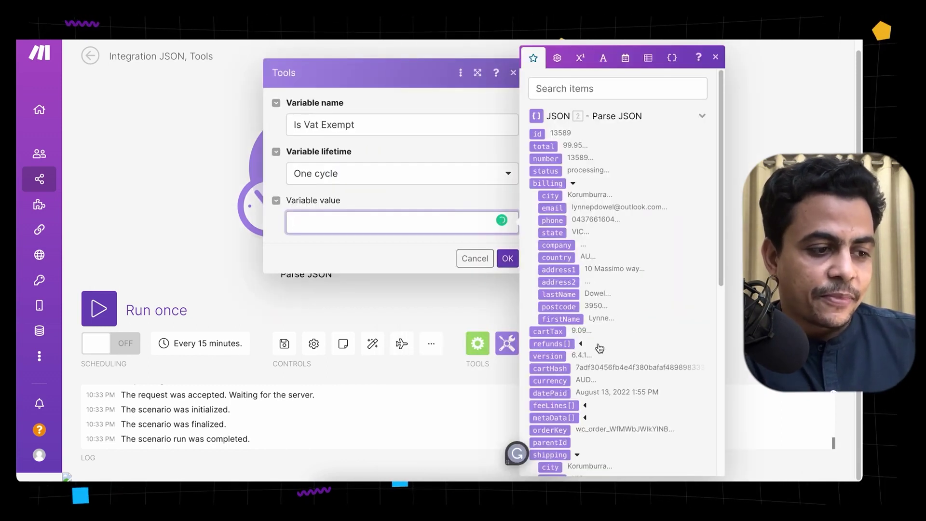
scroll(599, 345, down, 3)
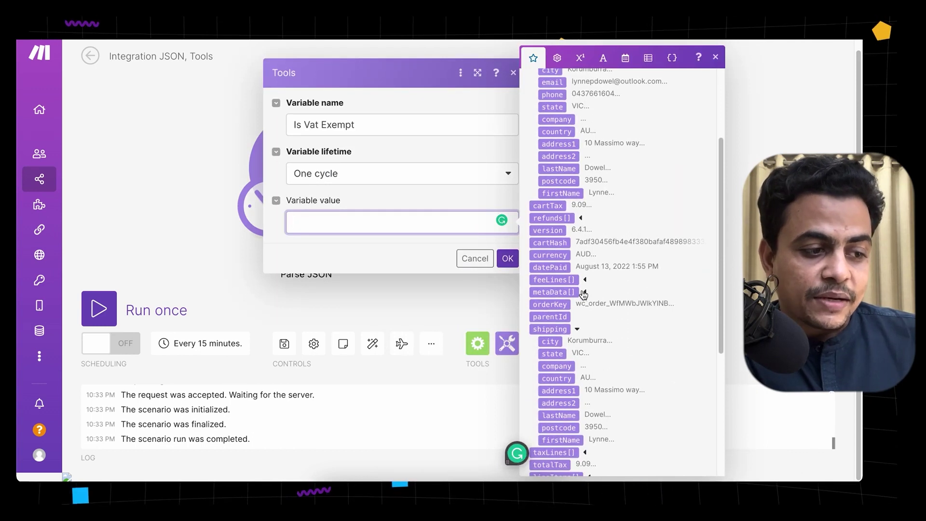
click(584, 292)
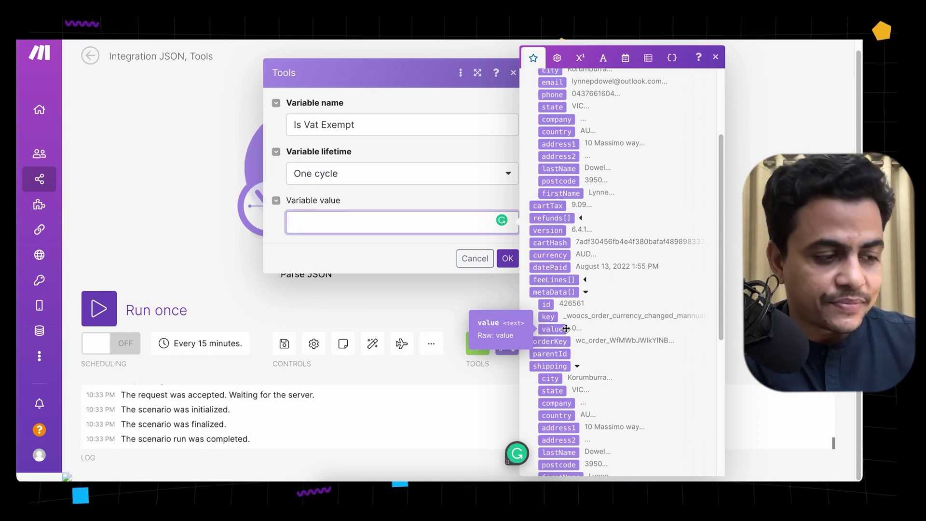
text(m)
key(BackSpace)
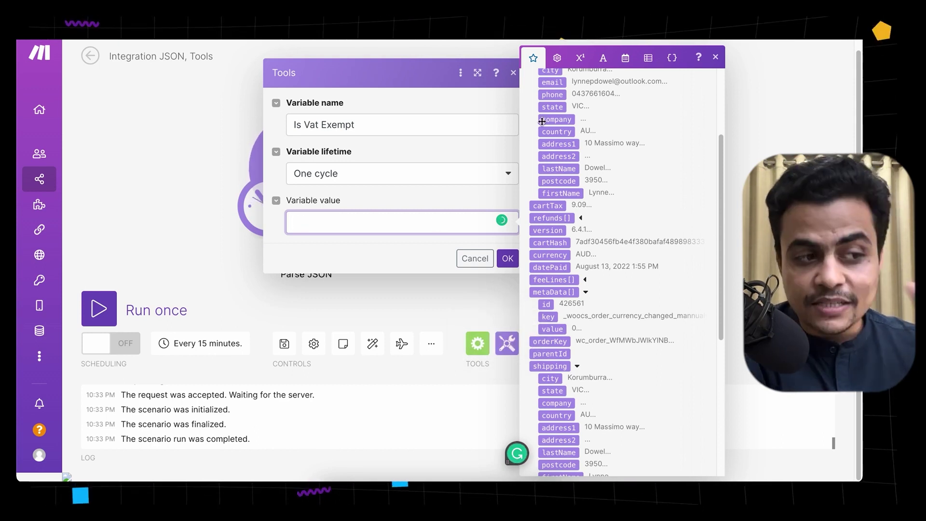
click(647, 58)
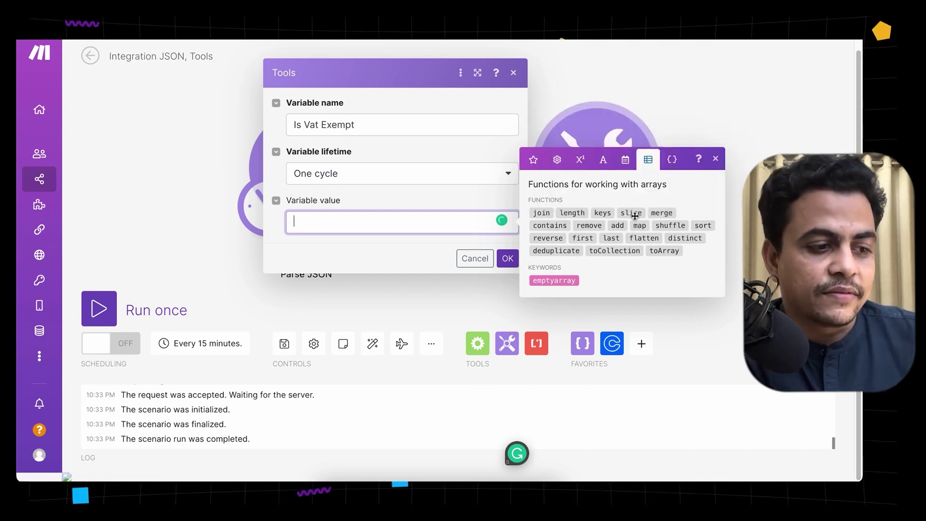
mouse_move(638, 226)
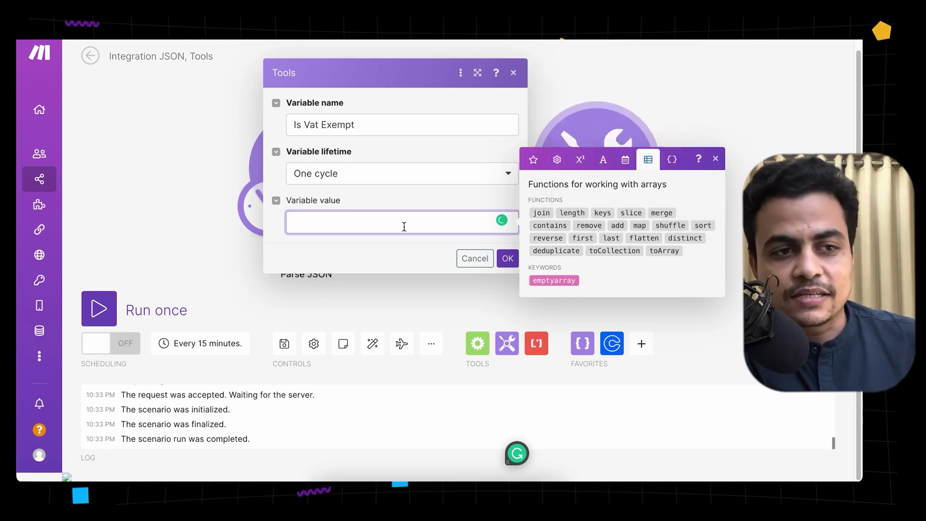
text(map()
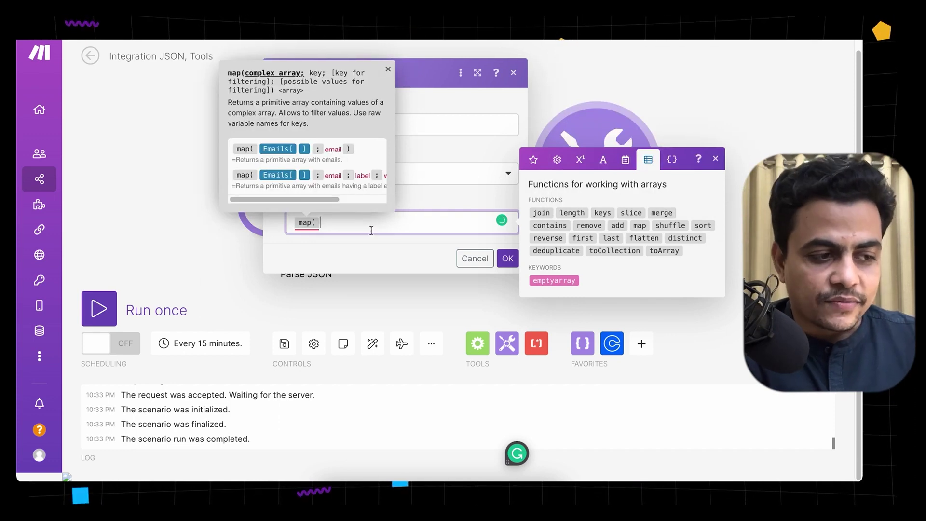
- Insert the Parse JSON metaData[] array as the map function's complex array, followed by an argument separator
click(532, 159)
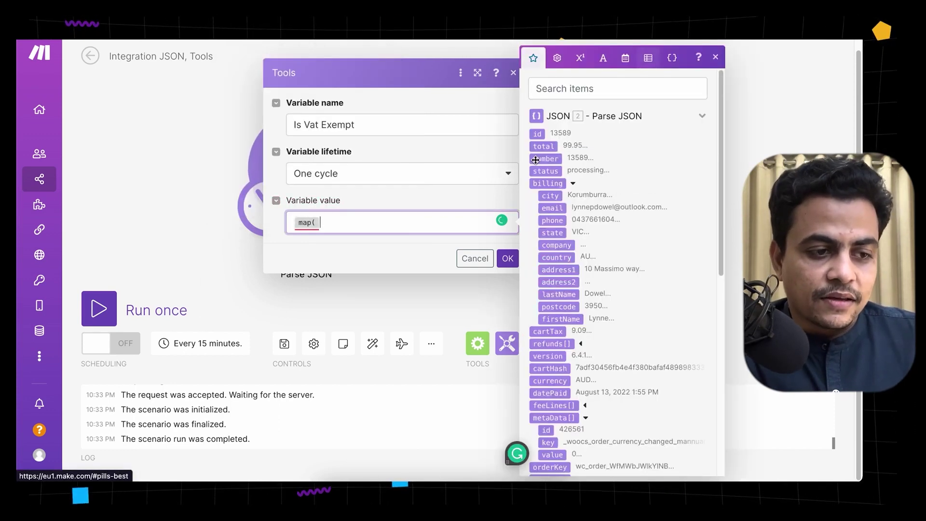
scroll(551, 365, down, 2)
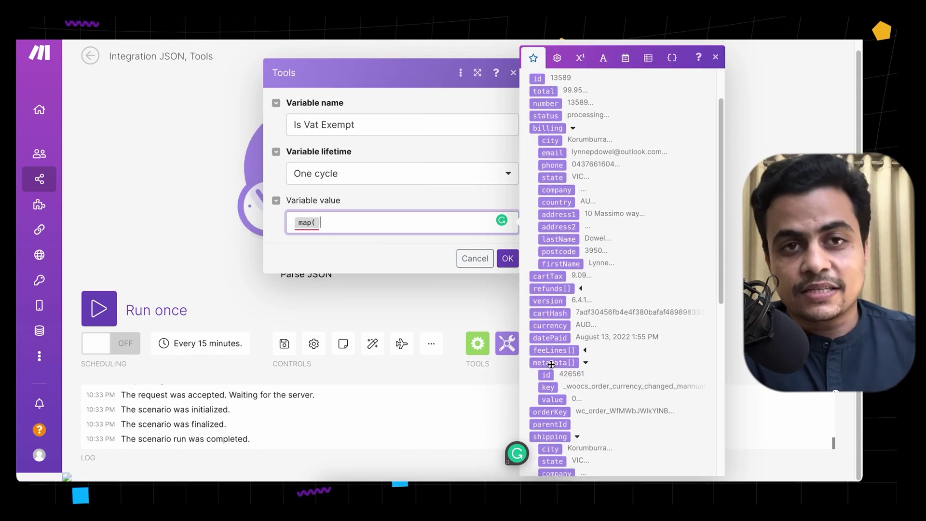
scroll(551, 365, down, 2)
scroll(551, 365, down, 3)
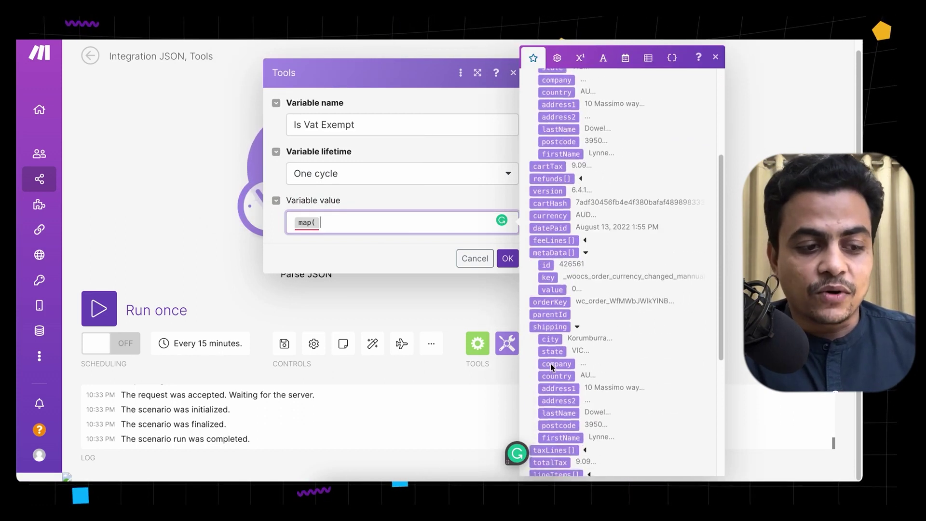
scroll(552, 364, down, 2)
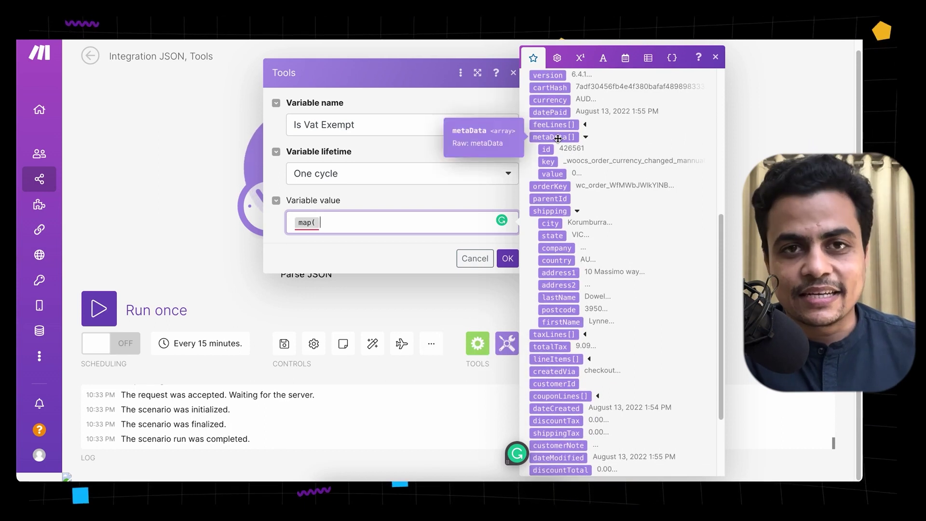
drag(557, 139, 401, 220)
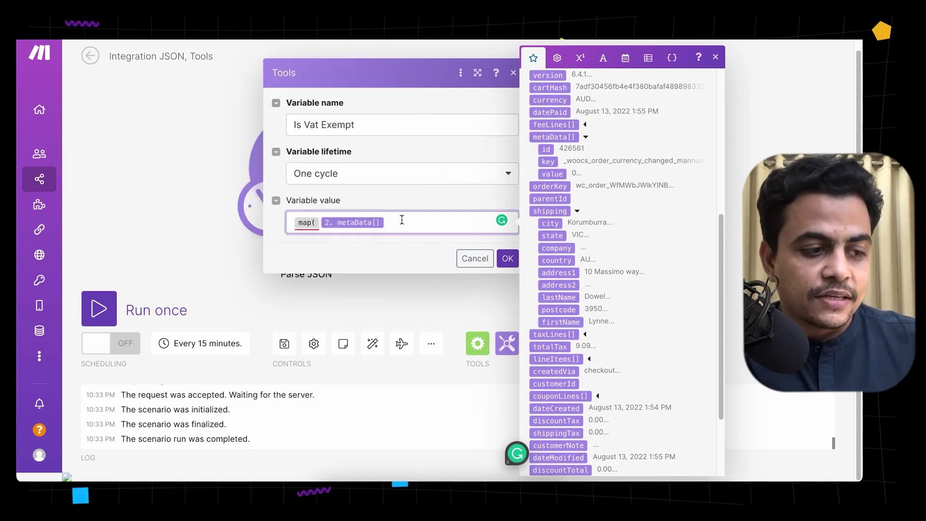
text(;)
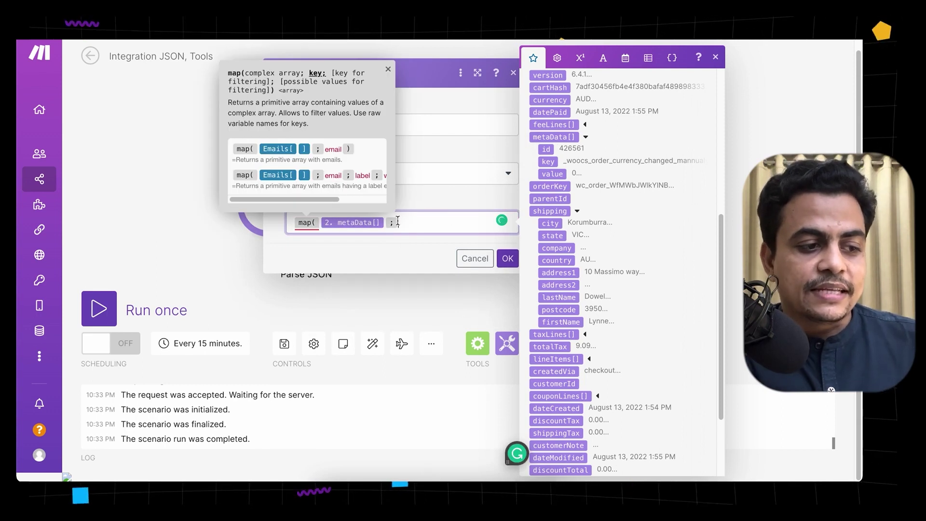
- Complete the map function with value as key and key as filtering key, leave the filter value empty, and save the module
click(415, 225)
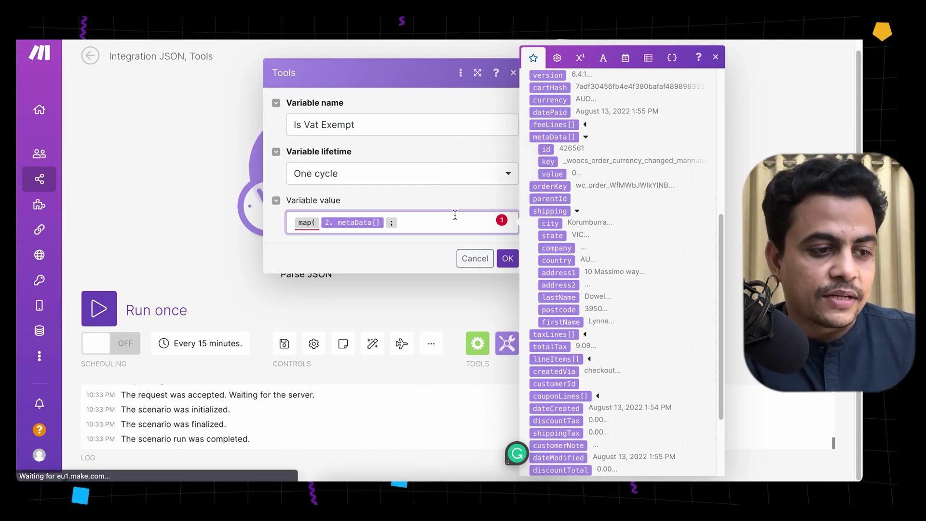
text(value )
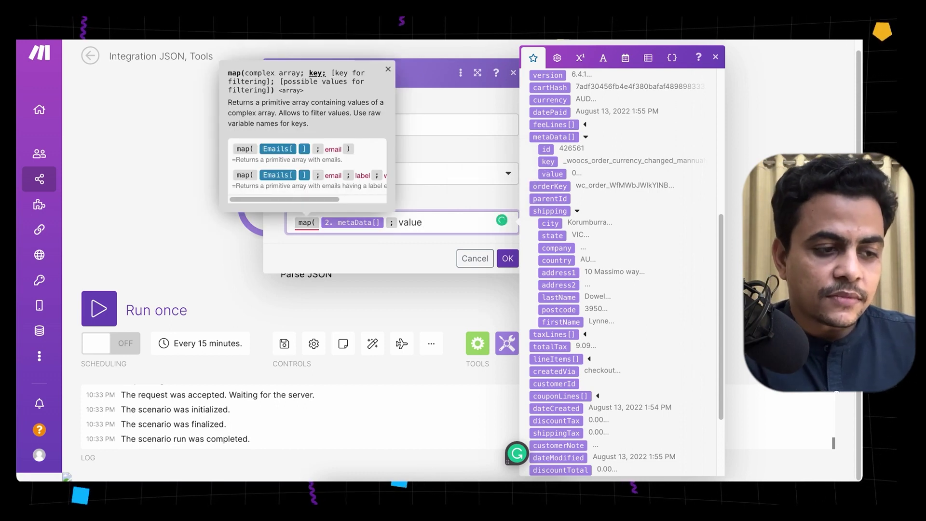
text(;)
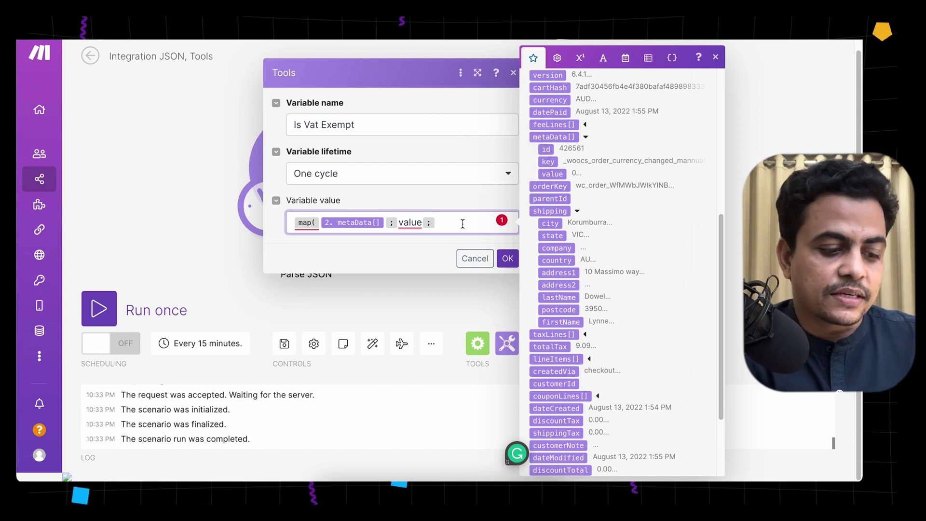
text(key ;)
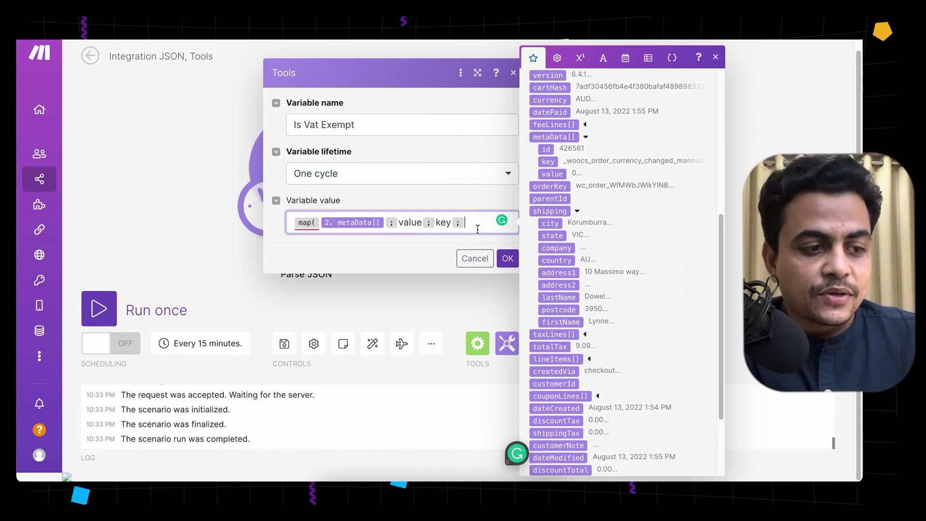
text())
click(506, 256)
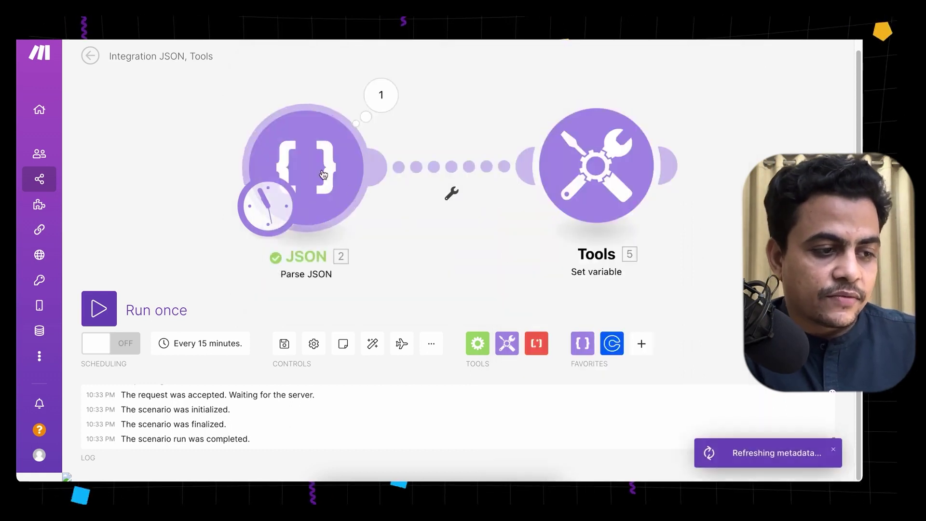
- Copy the key _metorik_utm_source from metaData item 5 in the Parse JSON output
click(301, 159)
click(281, 104)
click(381, 94)
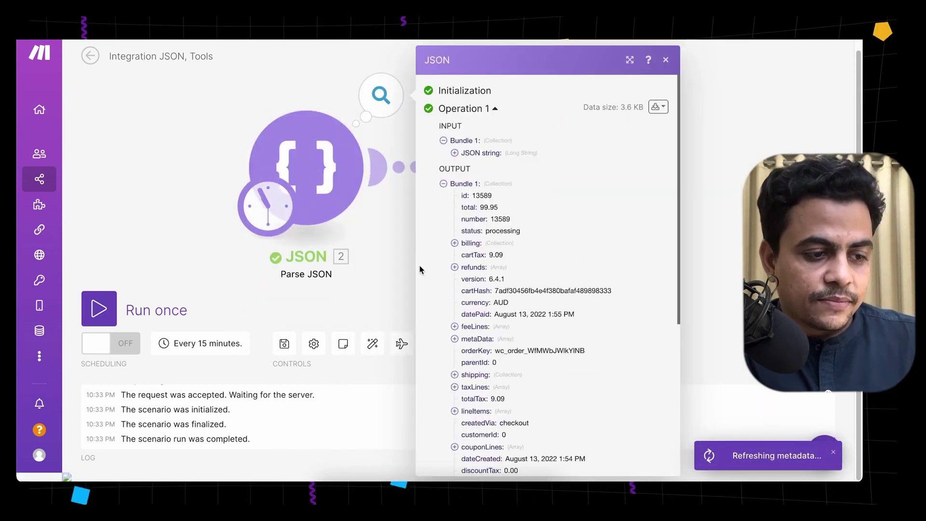
scroll(460, 305, down, 2)
click(454, 286)
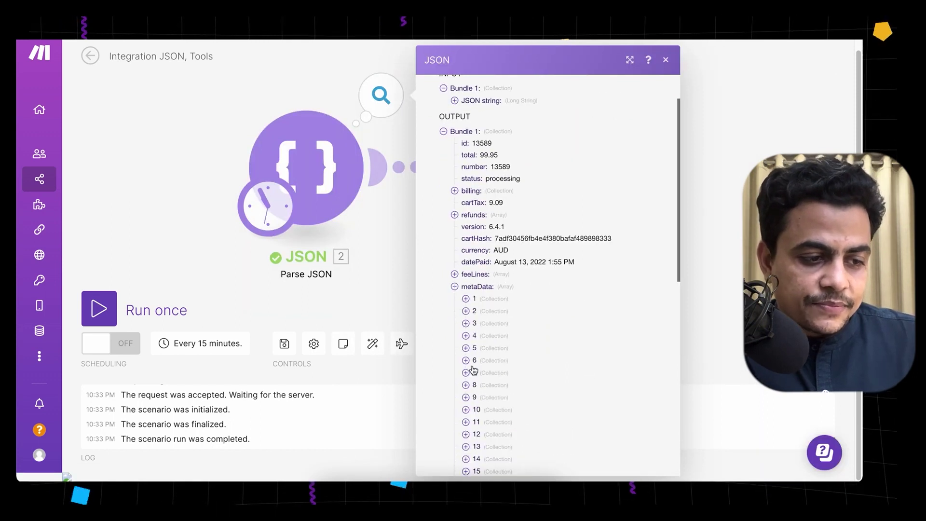
scroll(473, 366, down, 3)
click(465, 222)
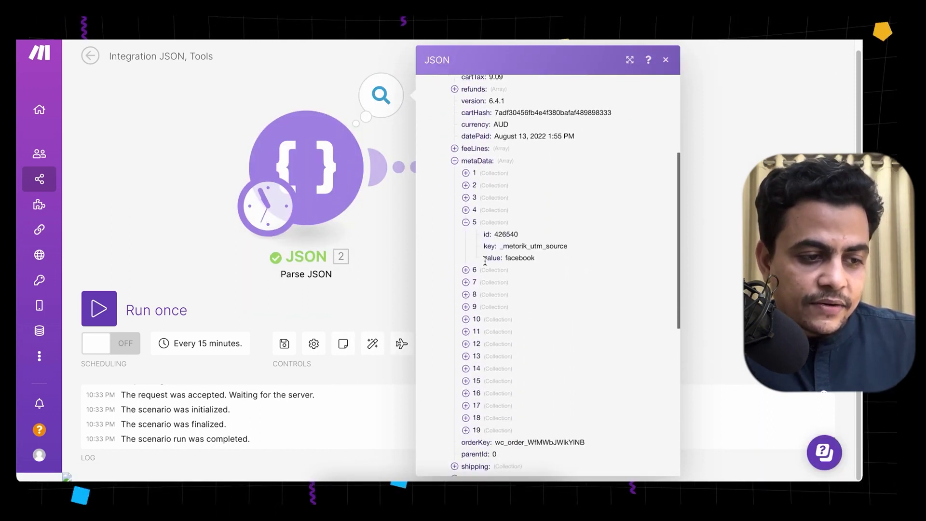
drag(505, 247, 550, 247)
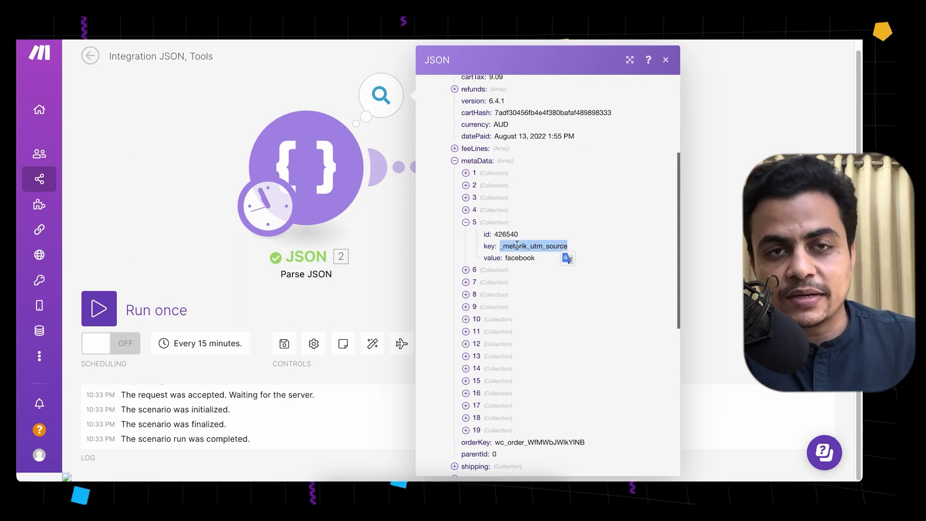
click(404, 239)
- Set the map function's filter value to _metorik_utm_source in the Set variable module and save it
click(559, 202)
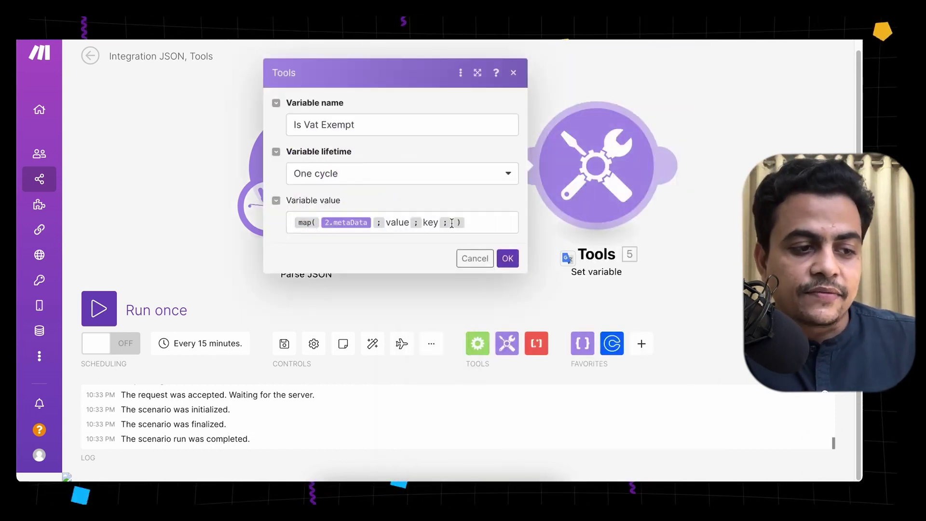
click(452, 223)
text(_metorik_utm_source)
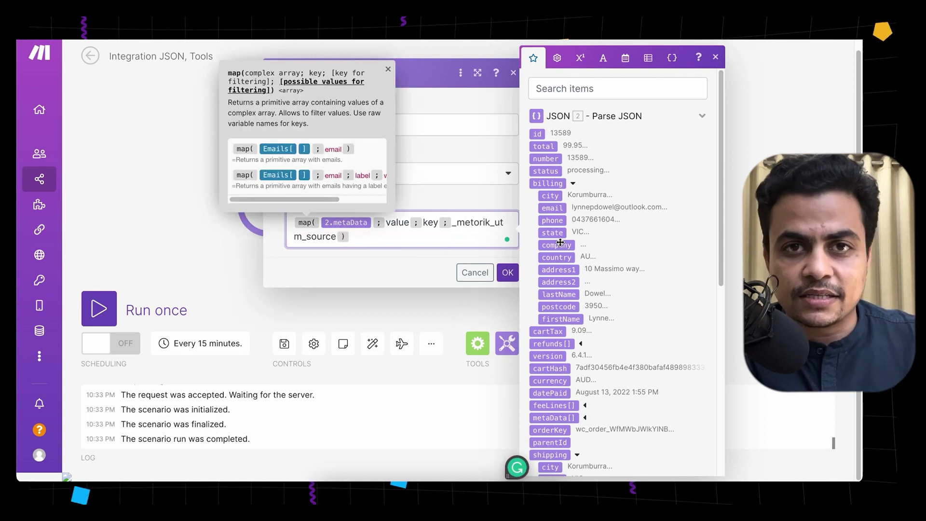
click(448, 236)
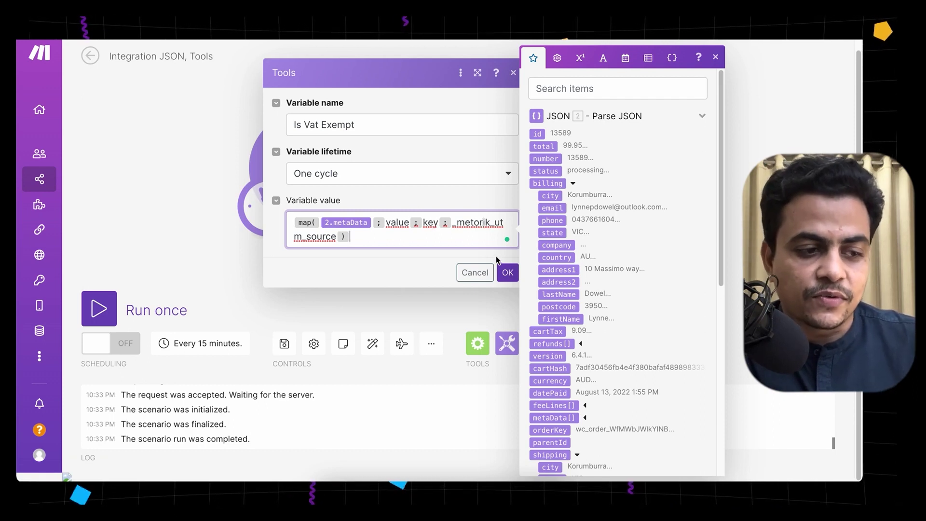
click(508, 272)
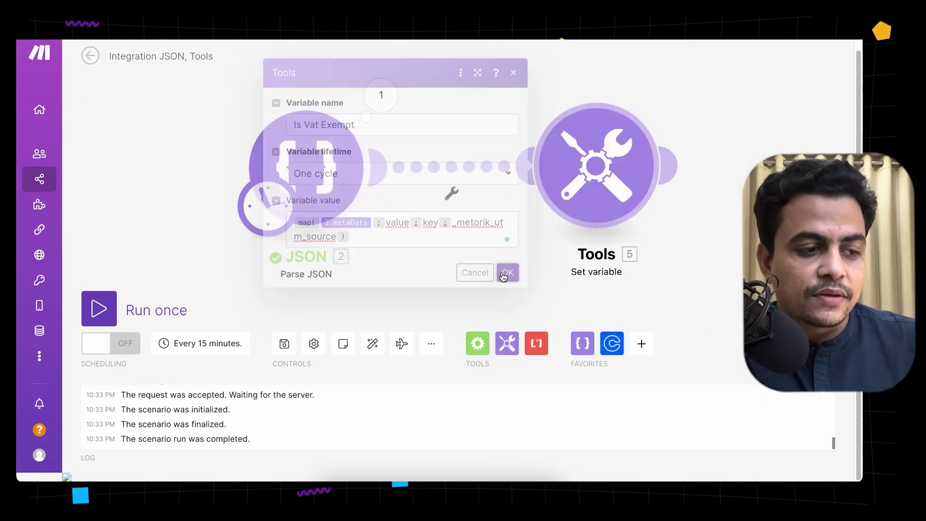
- Run the scenario once and open the Set variable module's execution output
click(99, 309)
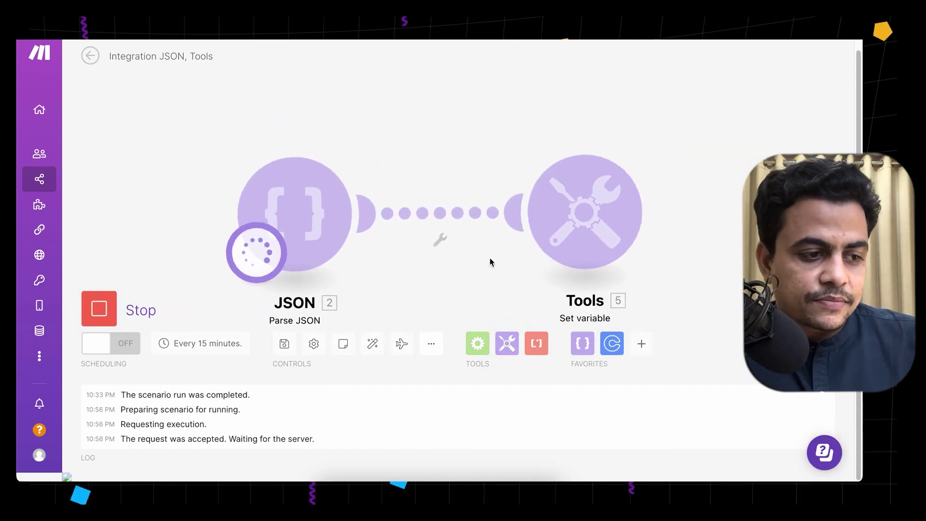
click(622, 125)
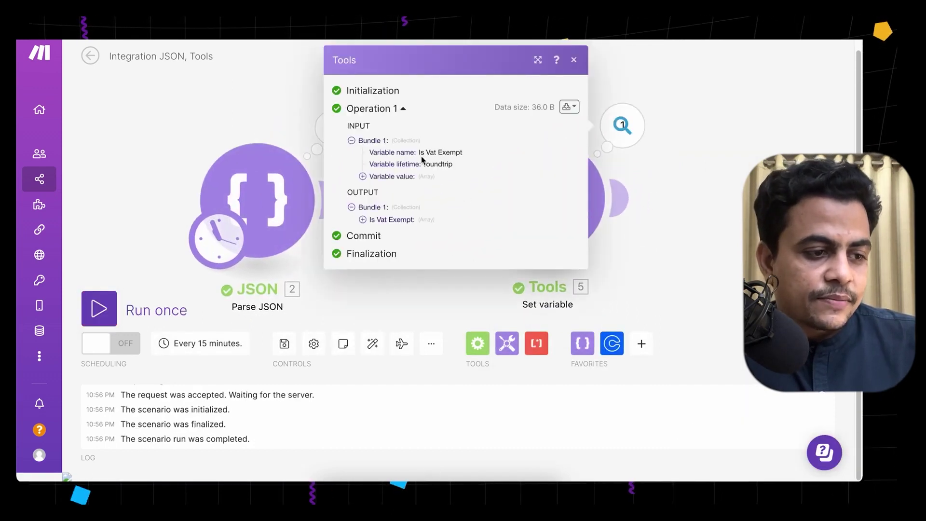
- Expand the Is Vat Exempt array in the Set variable output and examine the Parse JSON module's output
click(362, 220)
double_click(392, 235)
click(251, 111)
click(332, 127)
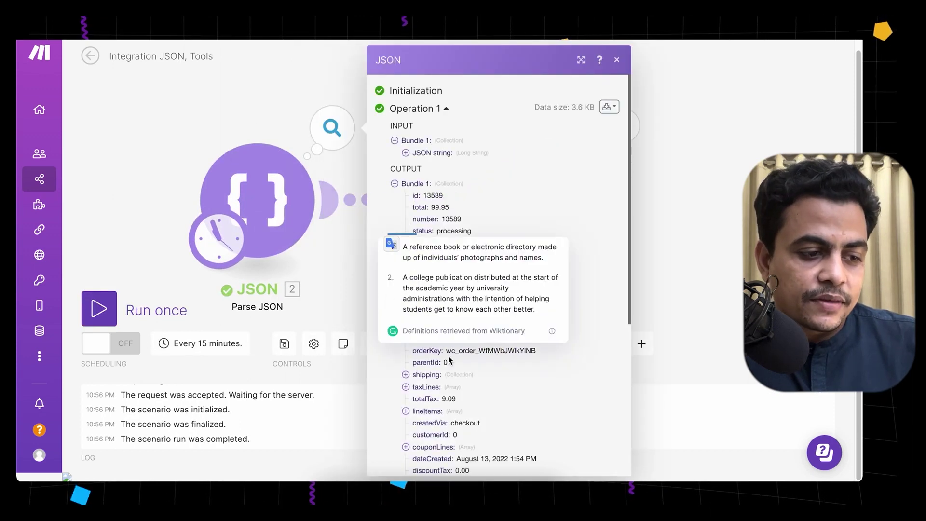
scroll(448, 360, down, 3)
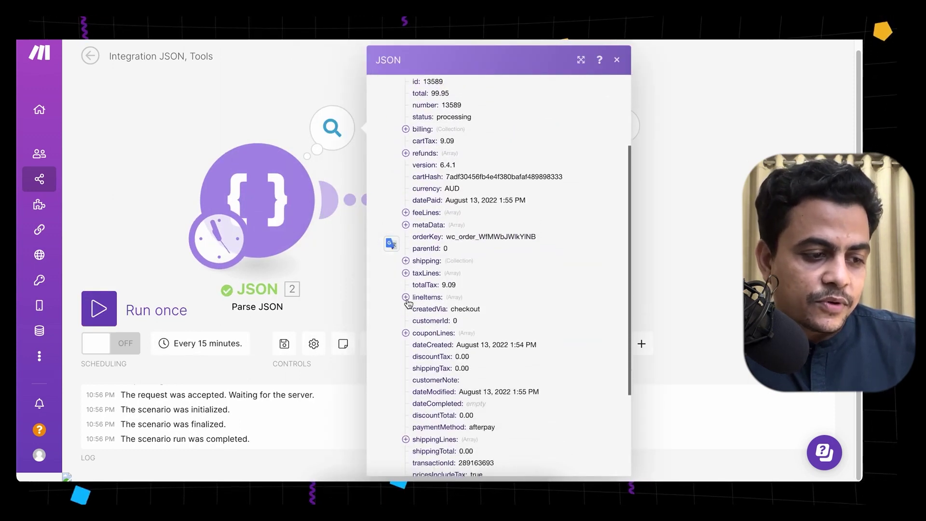
- Rename the variable in the Set variable module to "output variable" and save the module
click(698, 226)
click(621, 129)
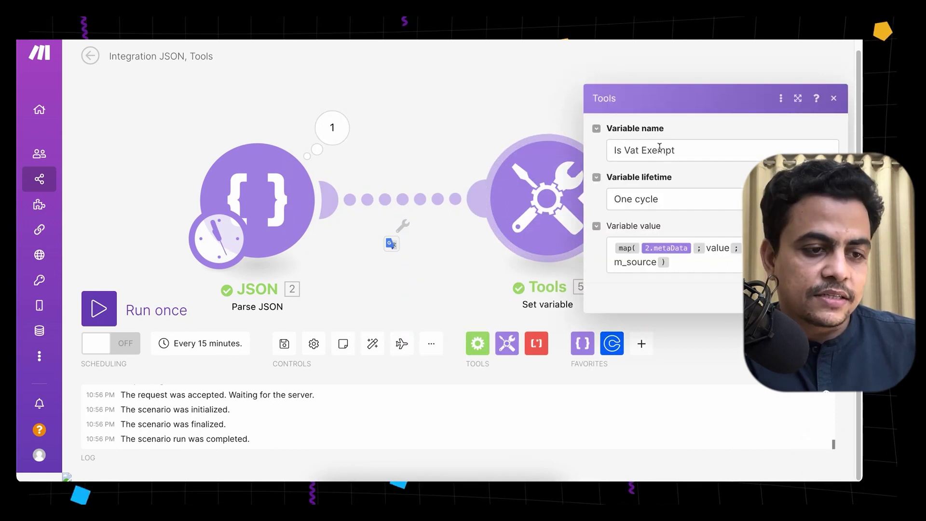
triple_click(664, 147)
key(BackSpace)
text(output variable)
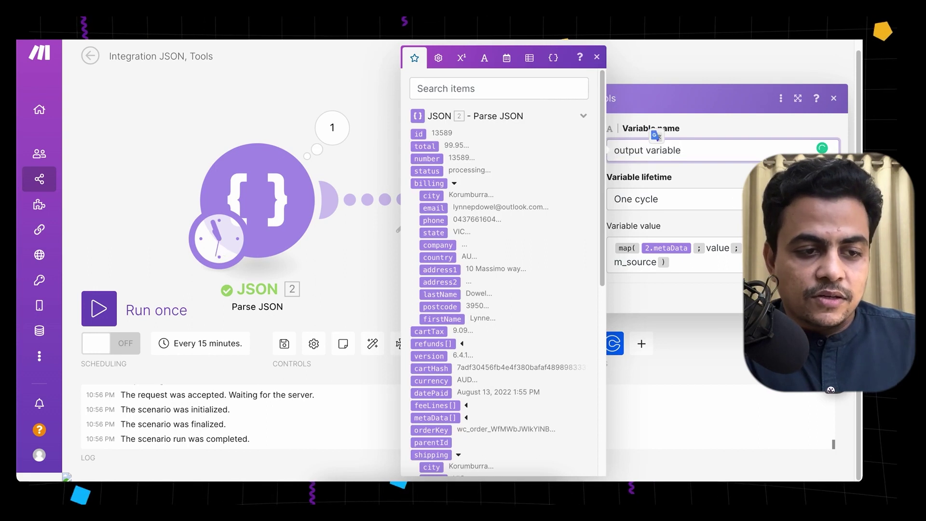
click(820, 295)
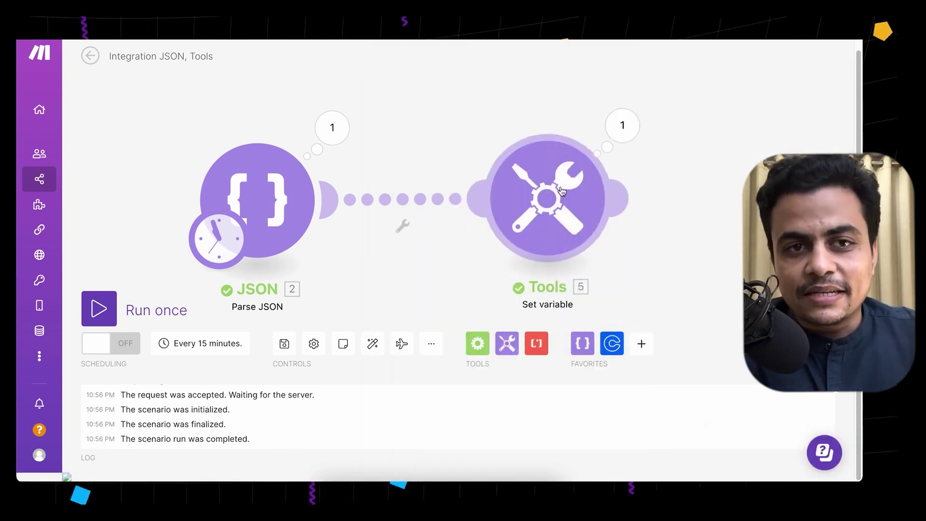
- Review the array item returned in the Set variable module's last execution output
click(622, 128)
click(364, 219)
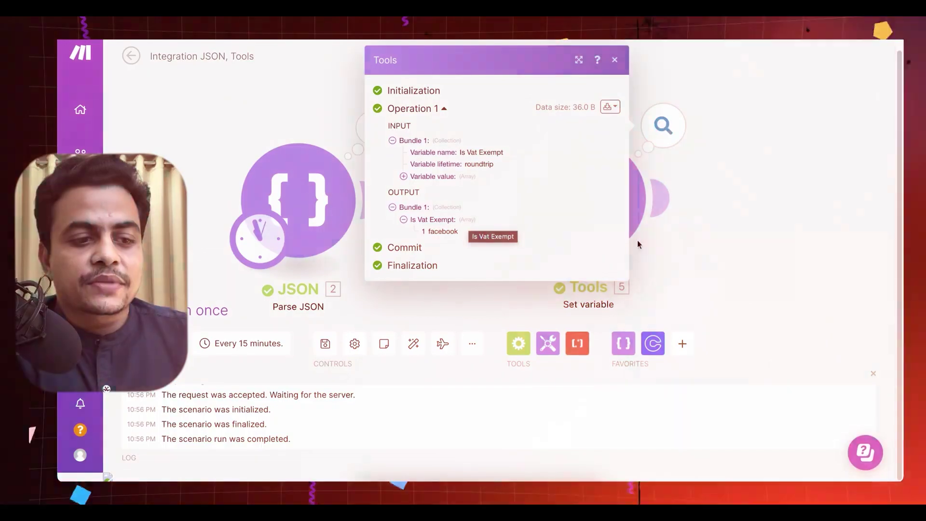
click(684, 245)
- Wrap the Set variable module's map function in a get function with path 1 and save the module
click(585, 195)
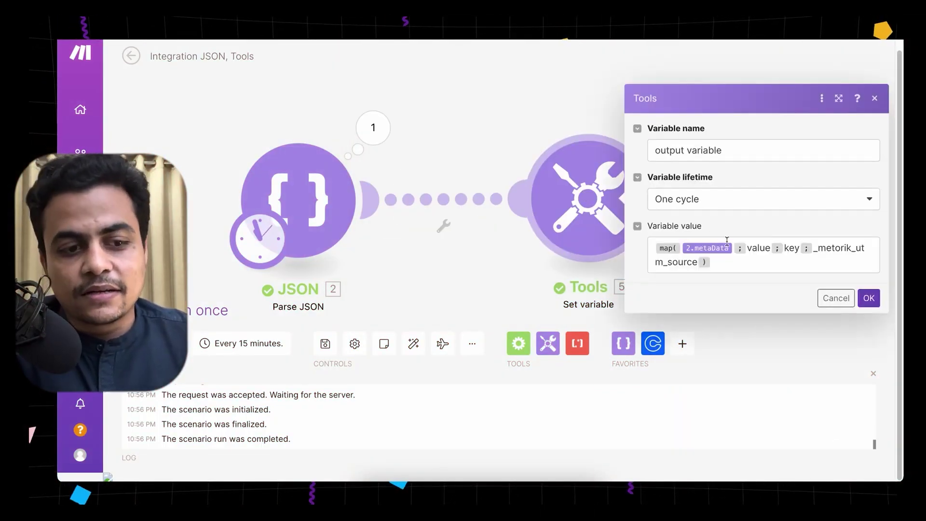
click(742, 262)
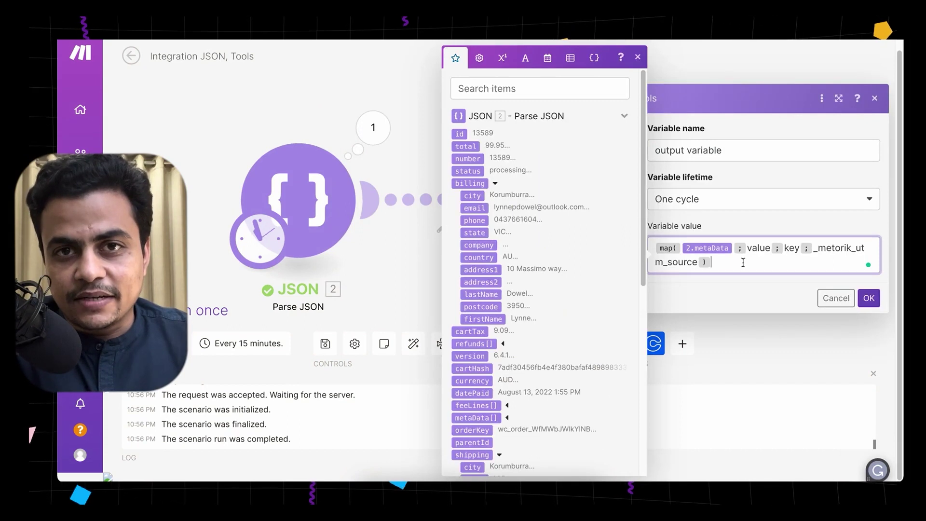
key(ctrl+Home)
click(525, 57)
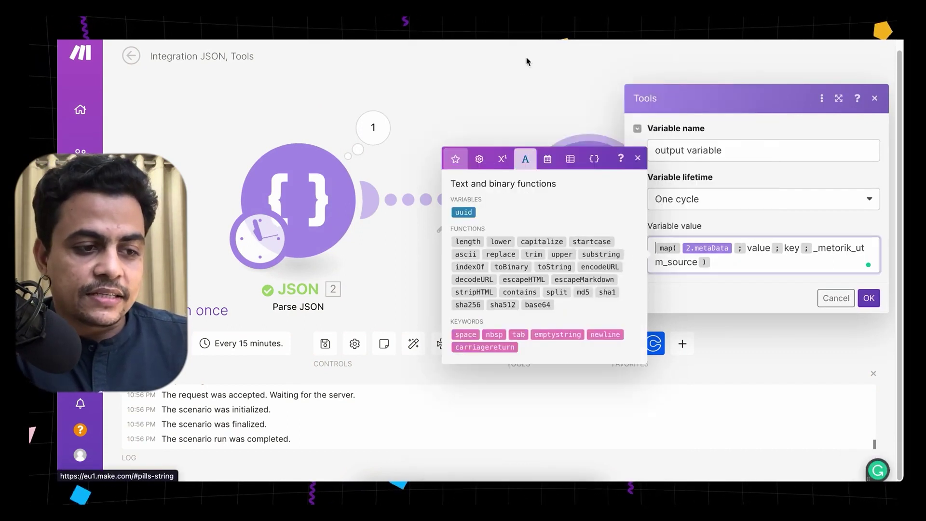
click(480, 157)
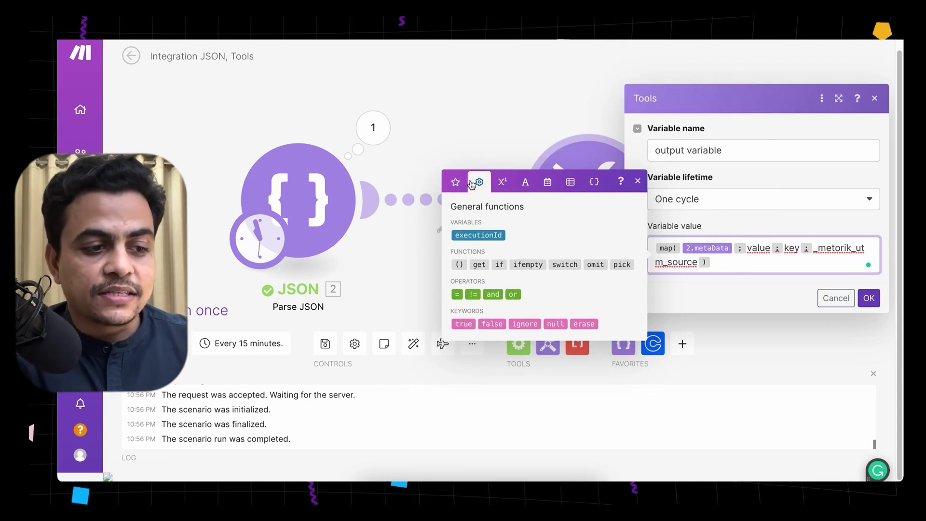
mouse_move(479, 265)
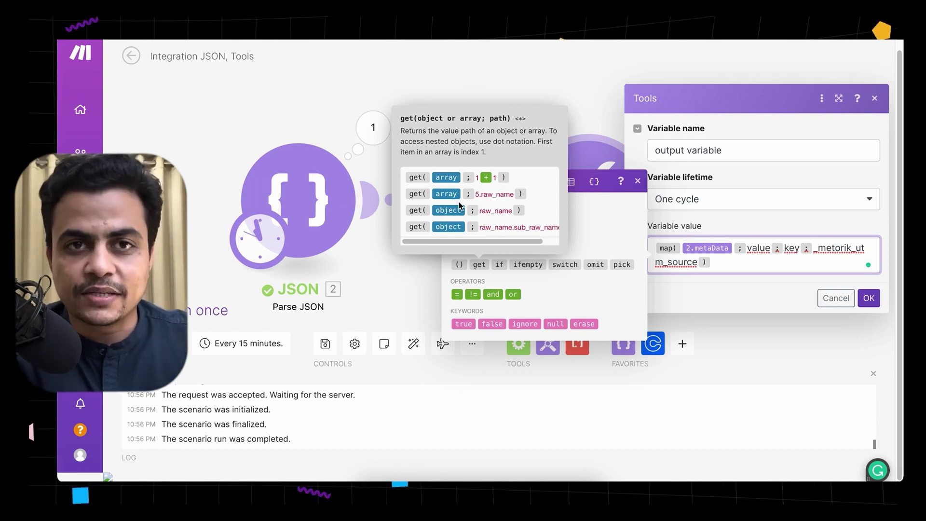
click(479, 265)
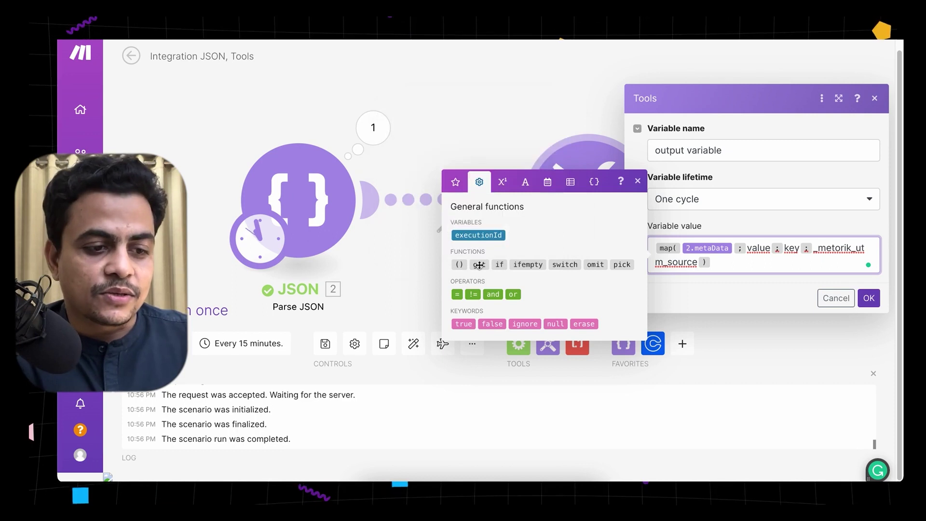
click(681, 248)
click(732, 262)
text(; )
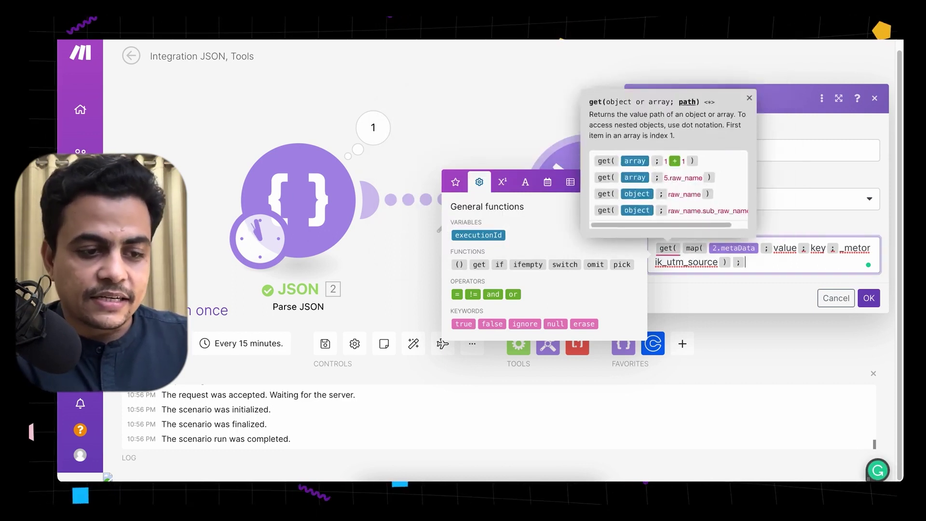
text(1))
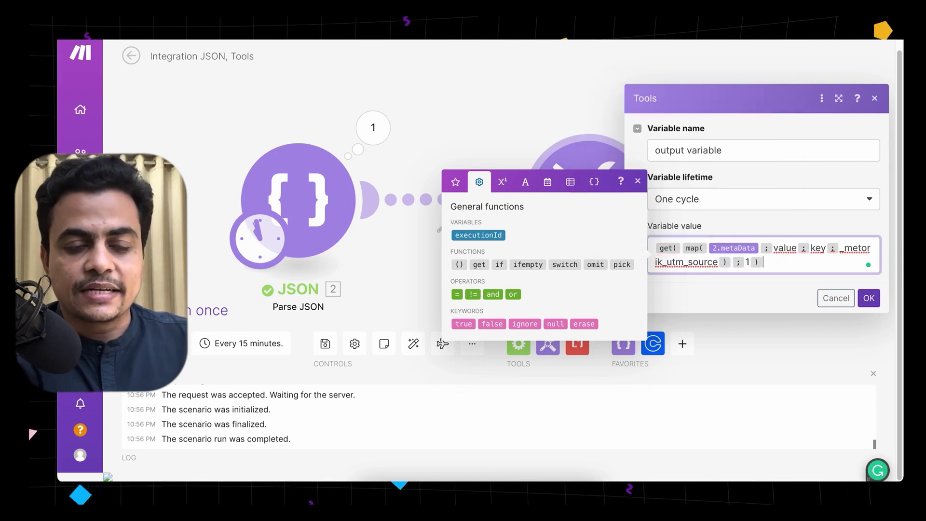
click(869, 298)
- Run the scenario once and check the output variable in the Set variable module's execution output
click(208, 310)
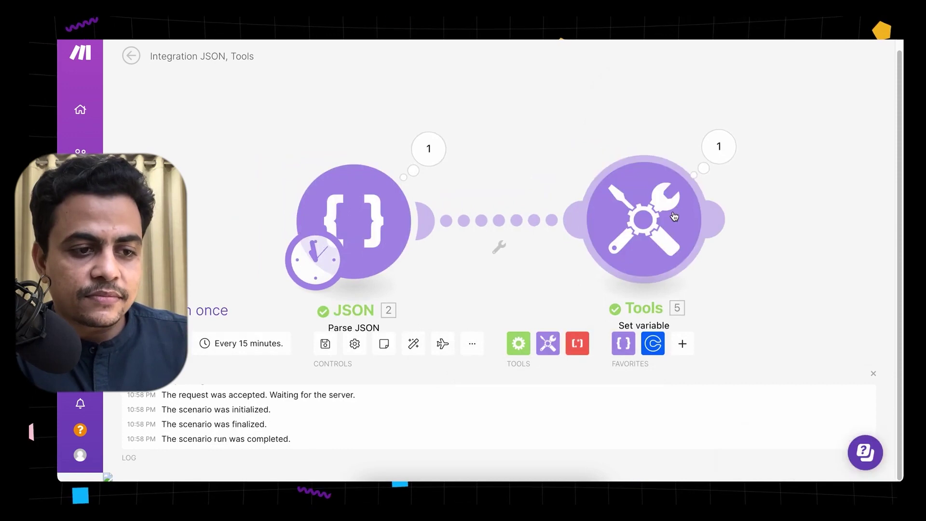
click(719, 147)
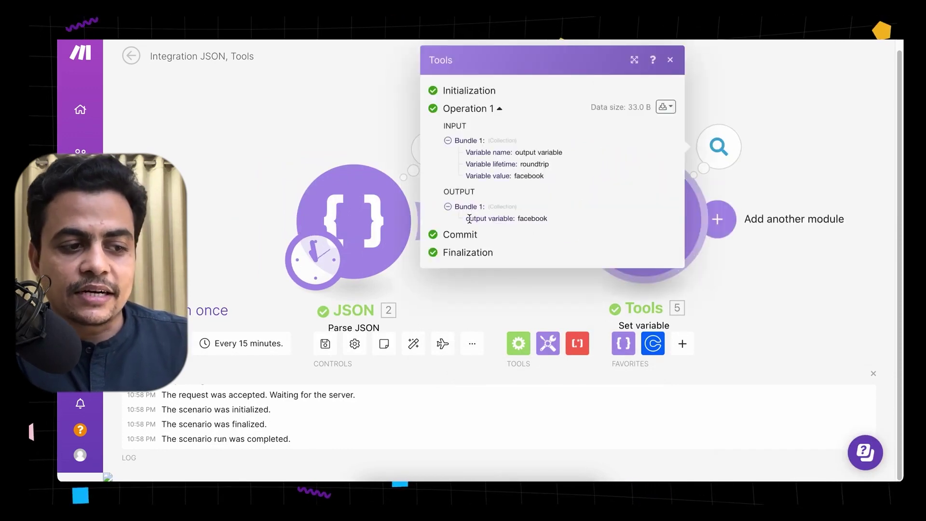
drag(468, 219, 540, 224)
click(543, 218)
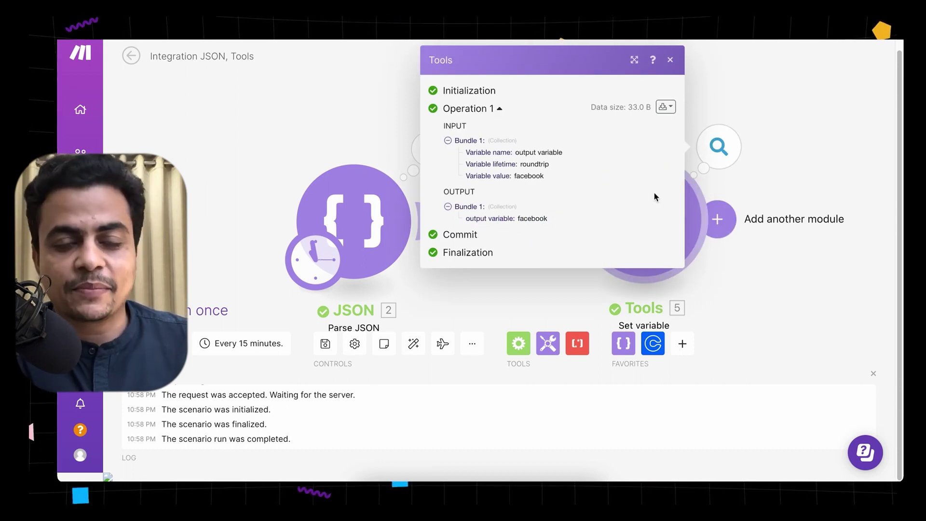
click(669, 62)
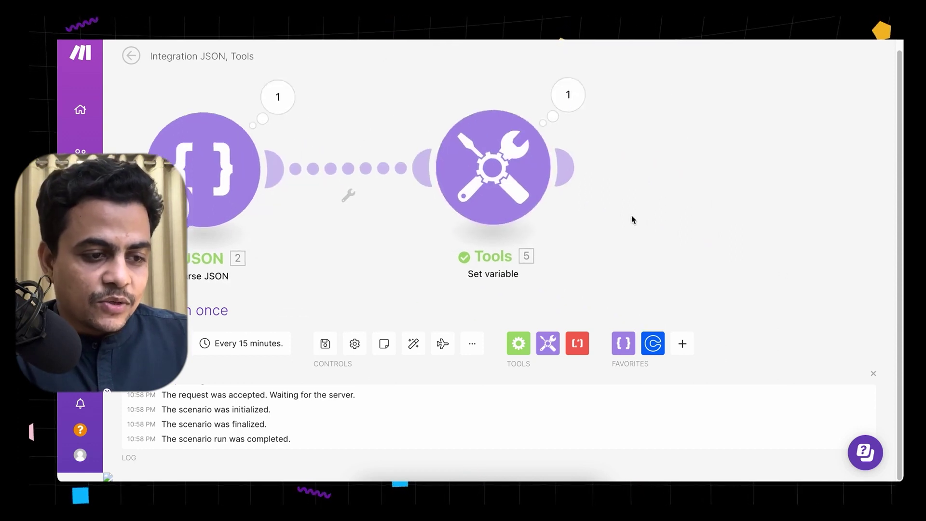
- Add a Set multiple variables module and give it a first variable named Item1
click(547, 344)
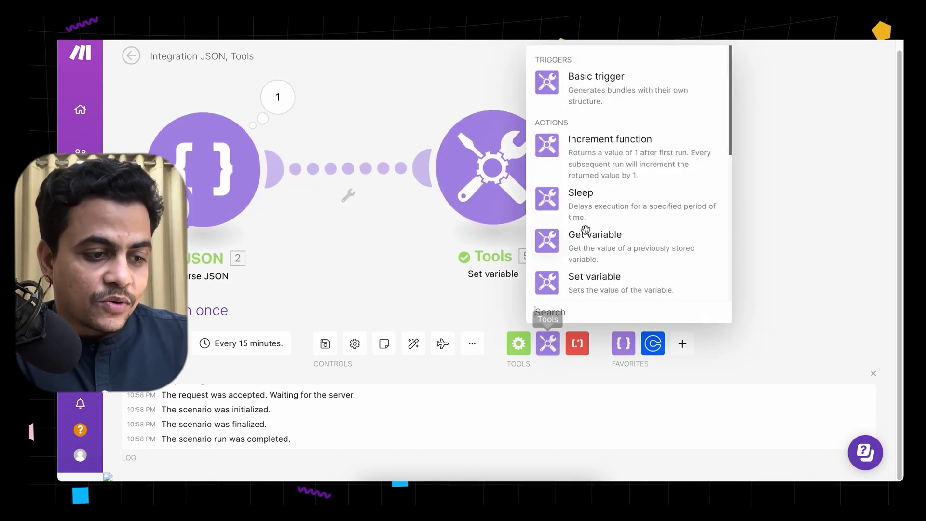
scroll(596, 274, down, 1)
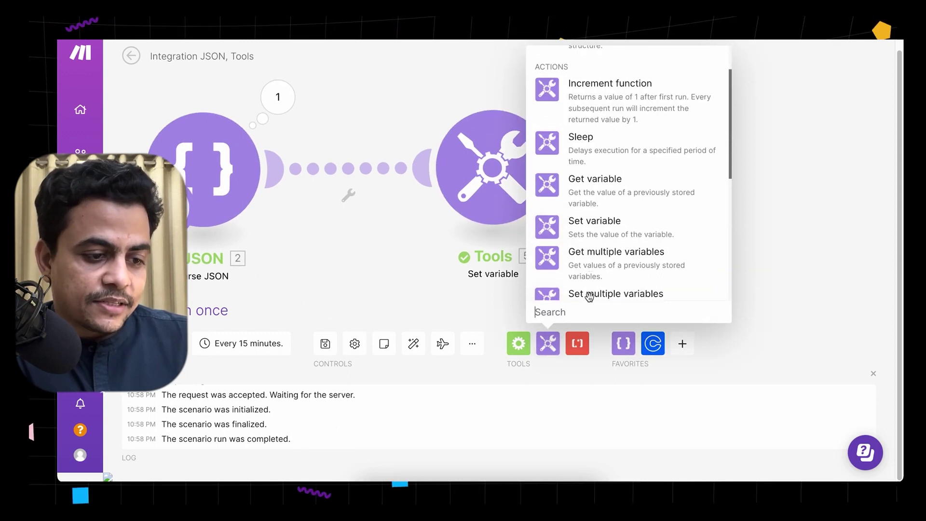
click(589, 294)
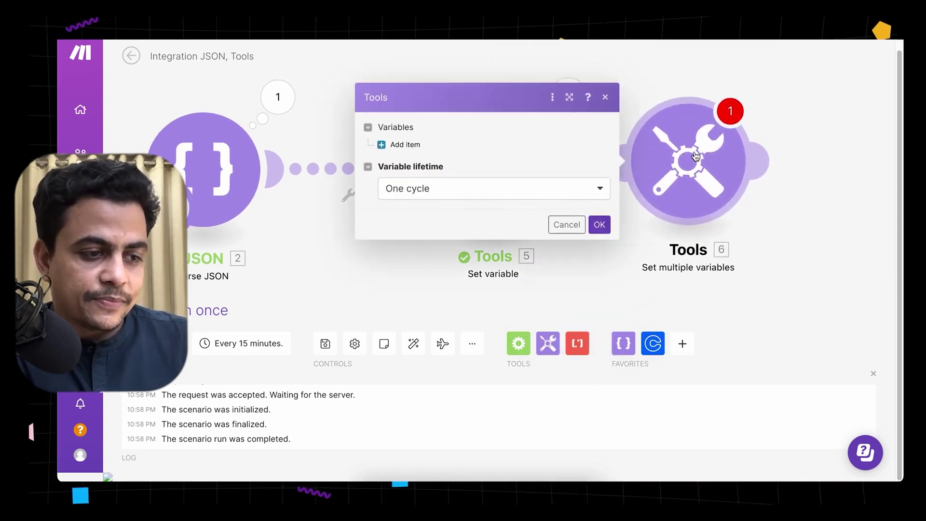
click(403, 145)
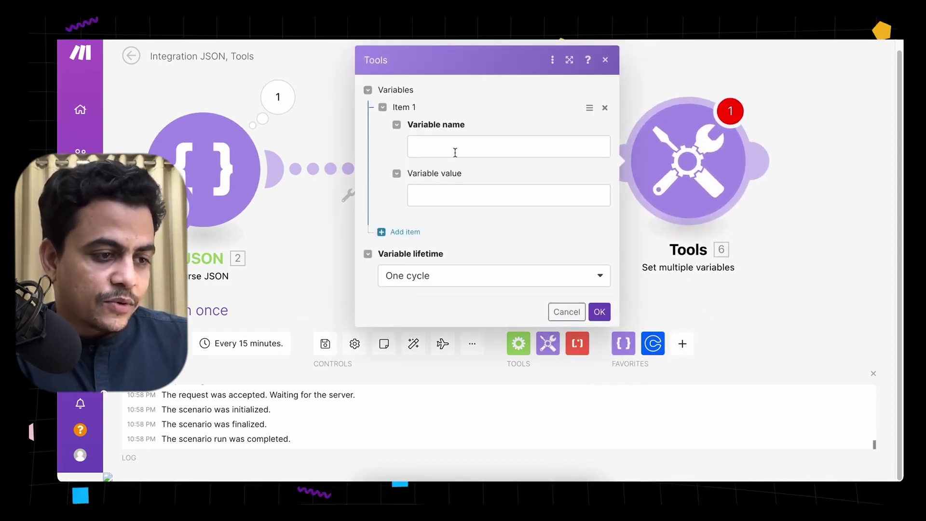
click(454, 153)
text(Item1)
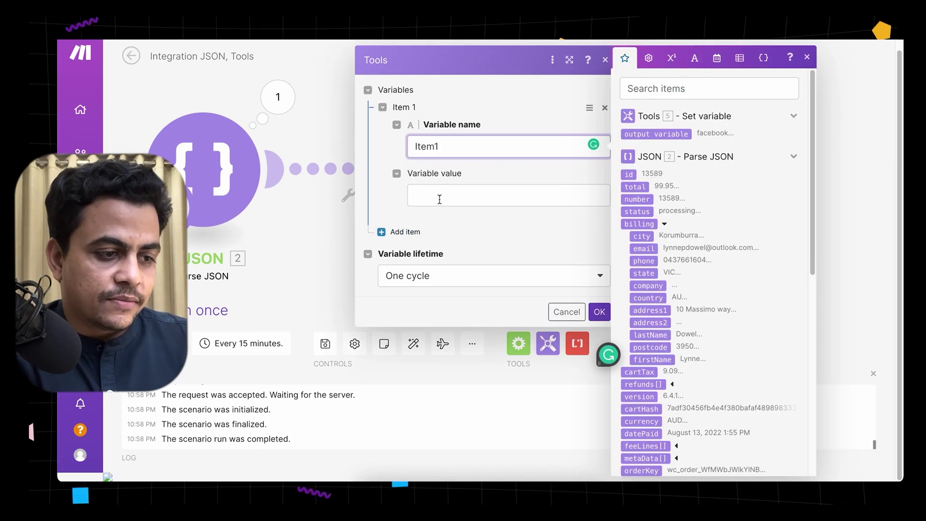
- Add a second variable named item2 to the Set multiple variables module
click(403, 231)
click(456, 268)
text(item)
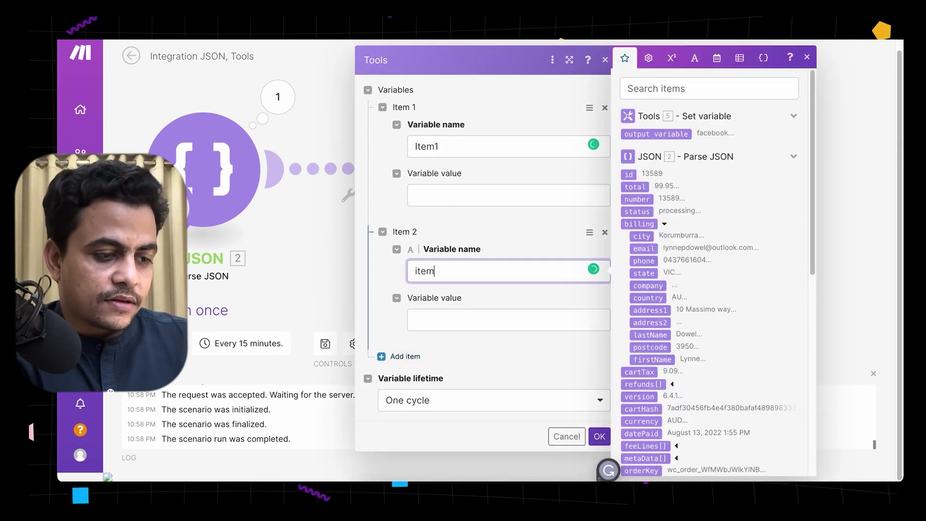
text(2)
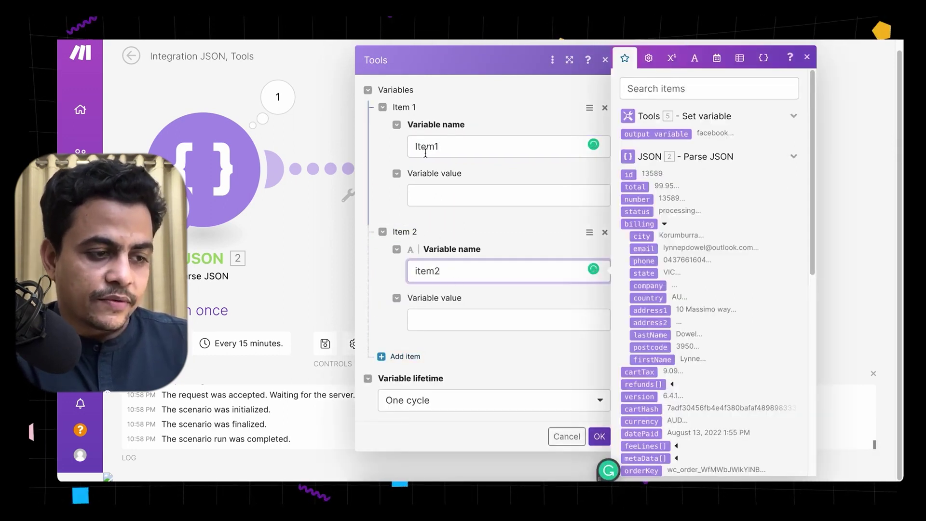
- Rename the first variable to Metadata1 and the second to Metadata2
double_click(426, 154)
text(Metadata1)
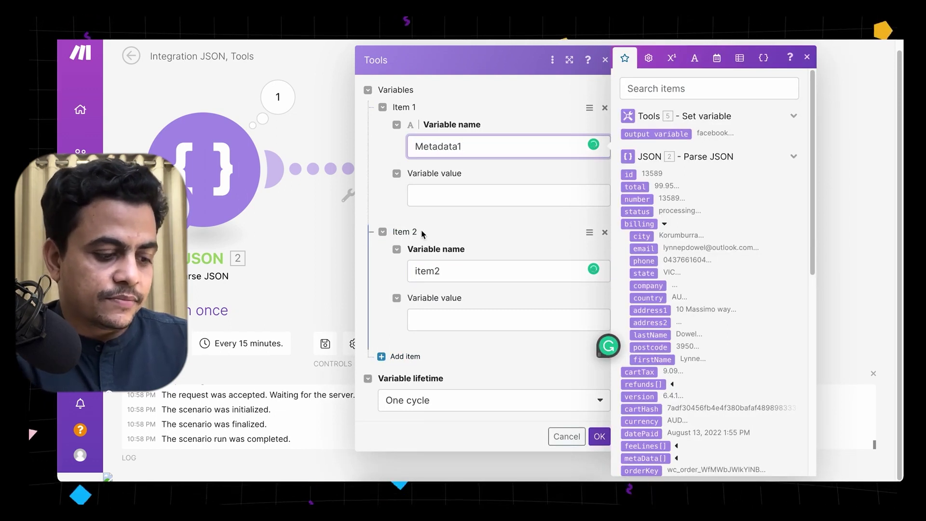
key(ctrl+a)
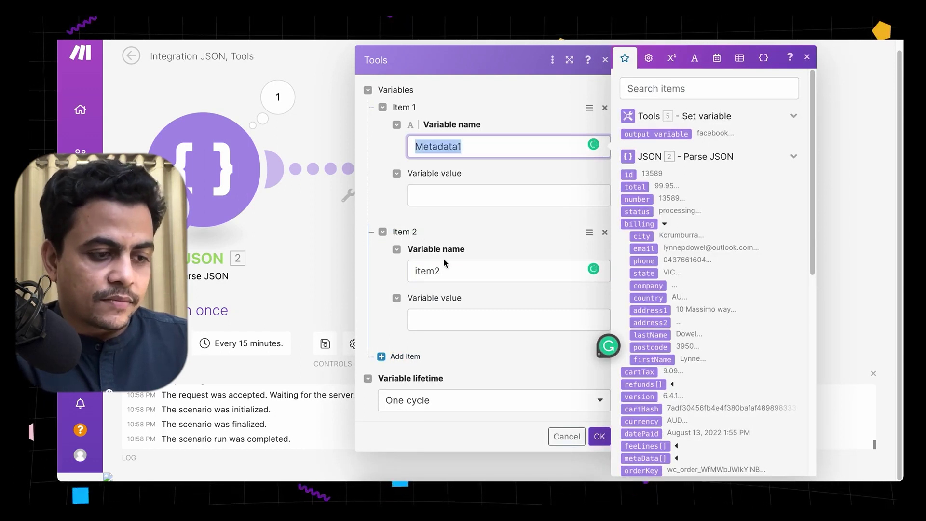
key(ctrl+c)
click(444, 280)
key(ctrl+a)
key(ctrl+v)
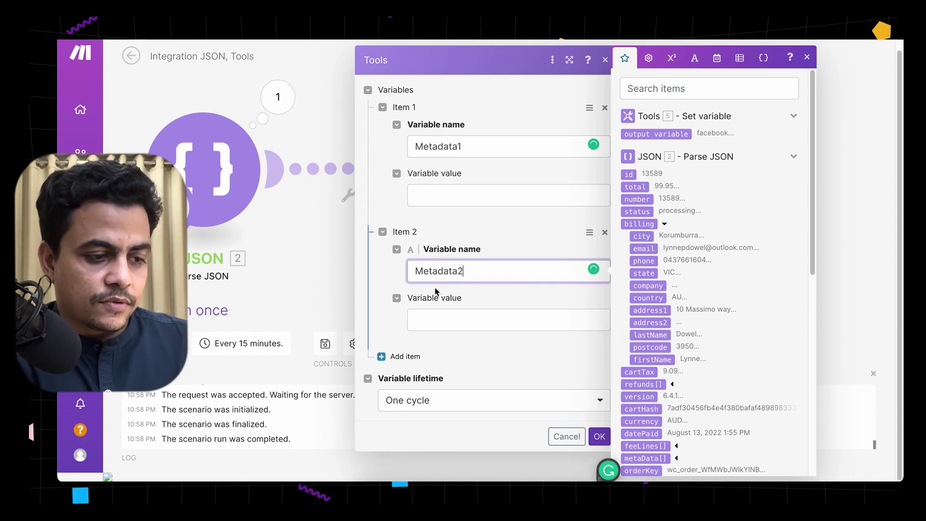
- Add a third variable to the Set multiple variables module and name it Metadata2
click(391, 355)
click(456, 386)
key(ctrl+v)
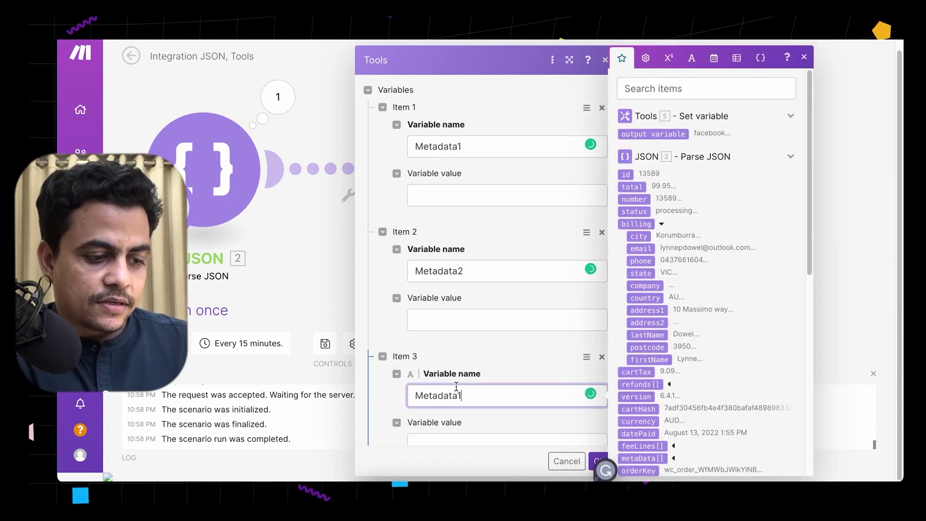
- Start Metadata1's value as a map function on metaData[] with value as key and key as filtering key, leaving the filter value open
click(476, 202)
text(map()
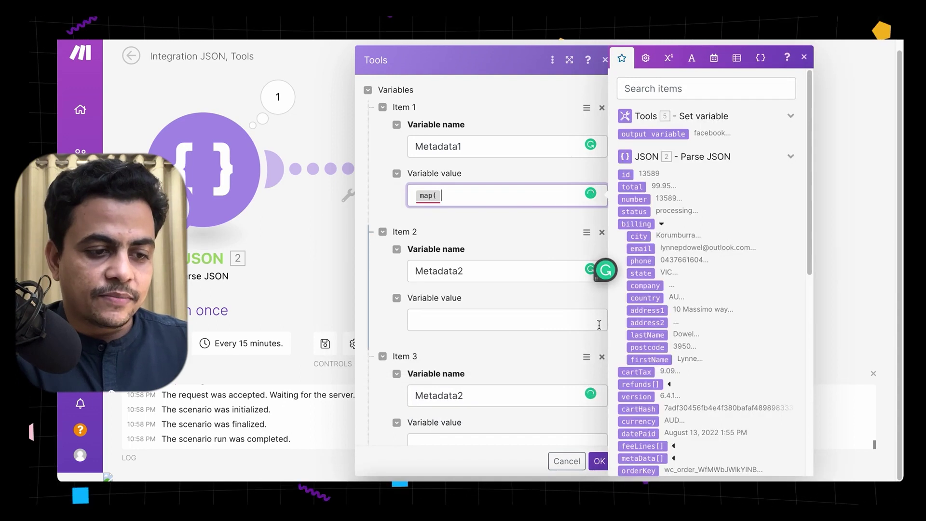
scroll(627, 338, down, 3)
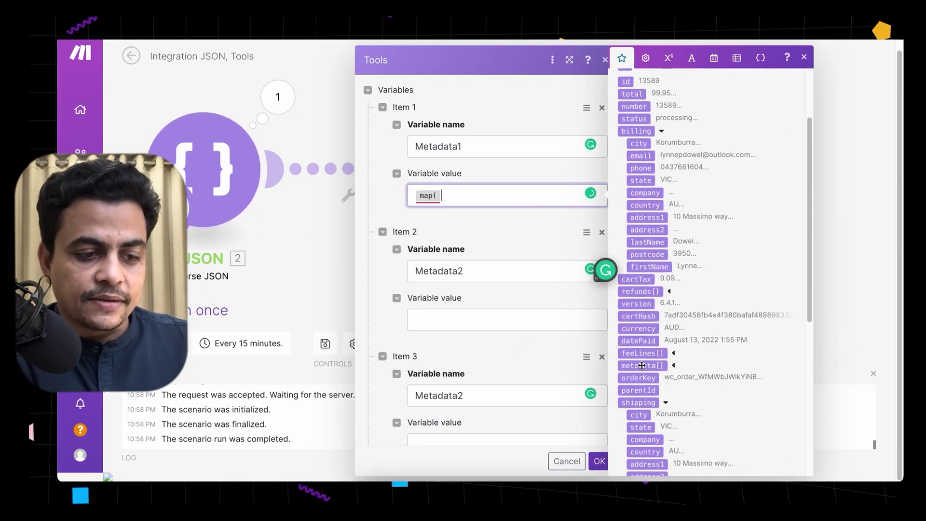
click(643, 367)
text(; value)
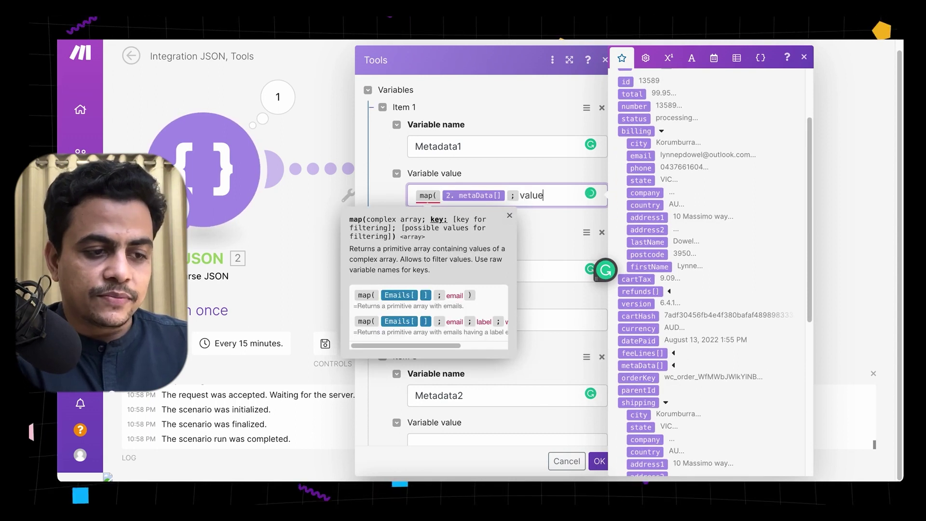
text( ; key ;)
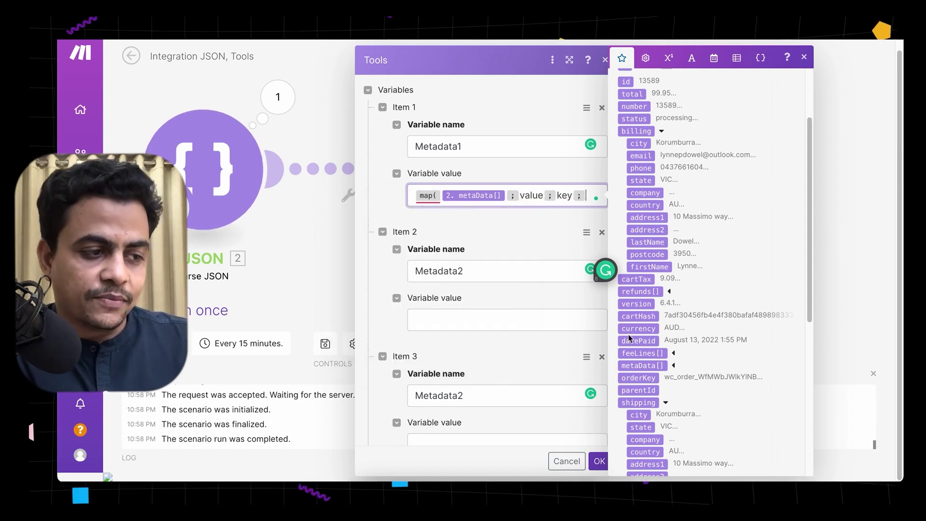
- Copy the key _metorik_session_start_time from metaData collection 10 in the Parse JSON output
click(279, 100)
scroll(407, 310, down, 2)
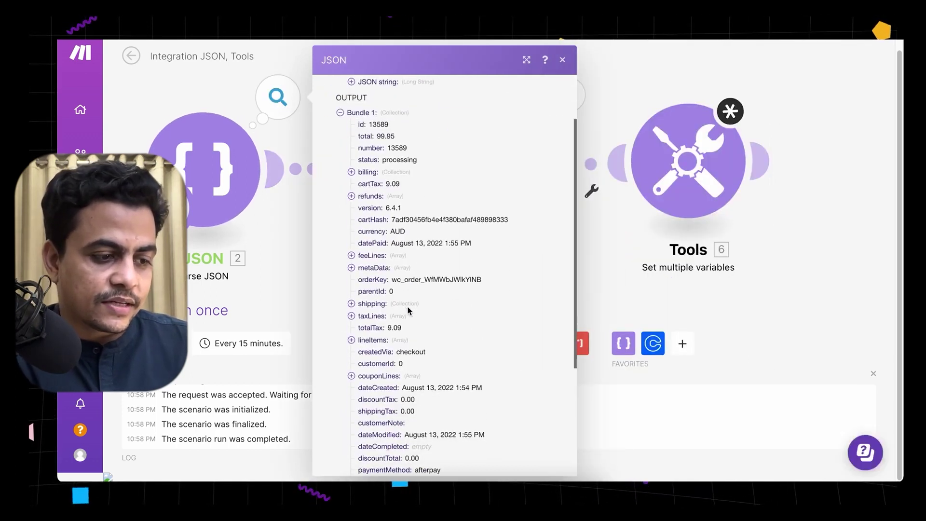
click(351, 266)
scroll(355, 270, down, 3)
click(362, 245)
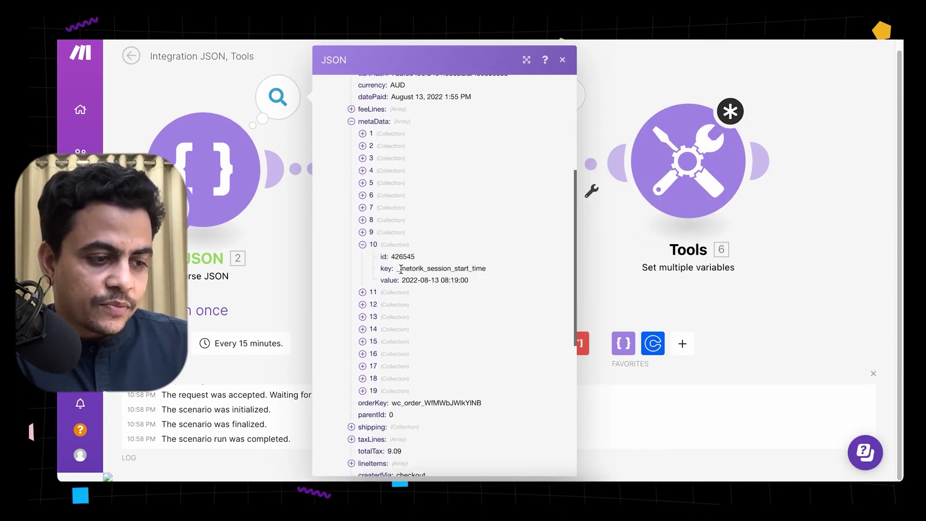
drag(397, 269, 487, 276)
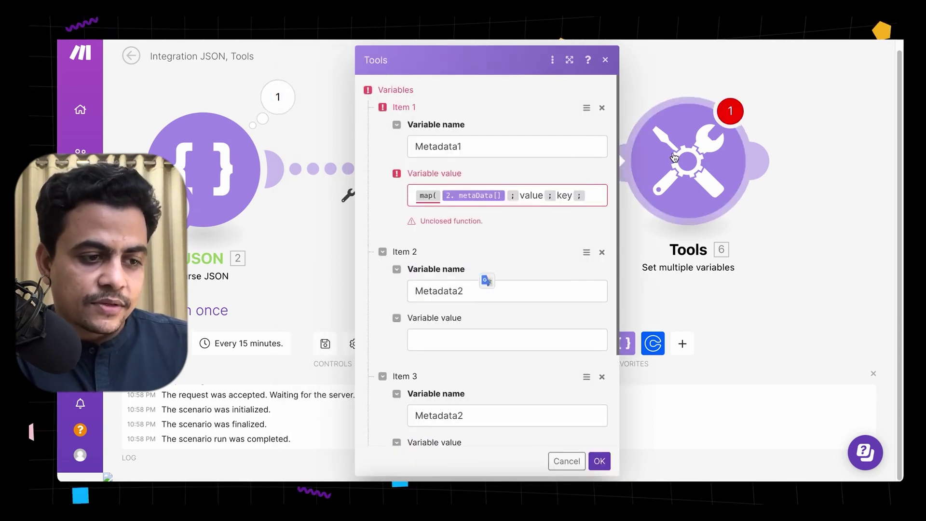
- Complete Metadata1's map function with _metorik_session_start_time as the filter value and close its parenthesis
click(589, 195)
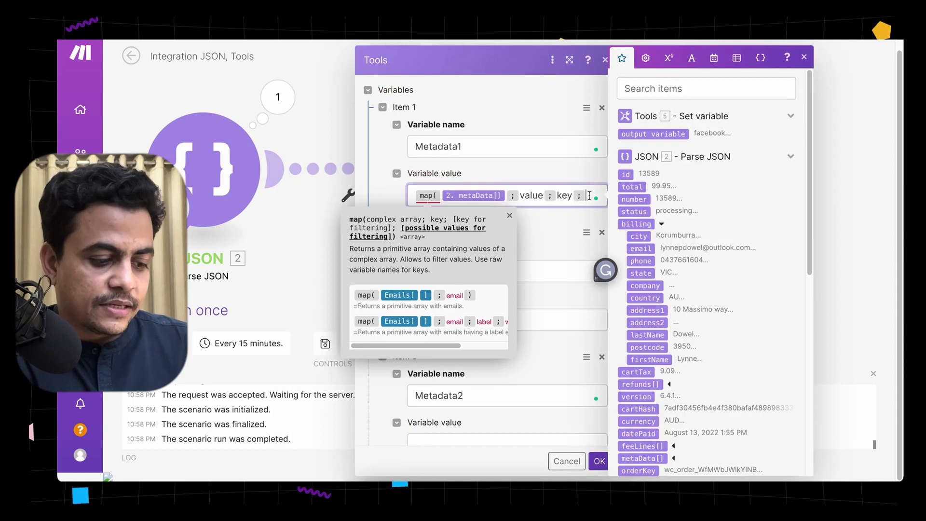
key(ctrl+v)
text())
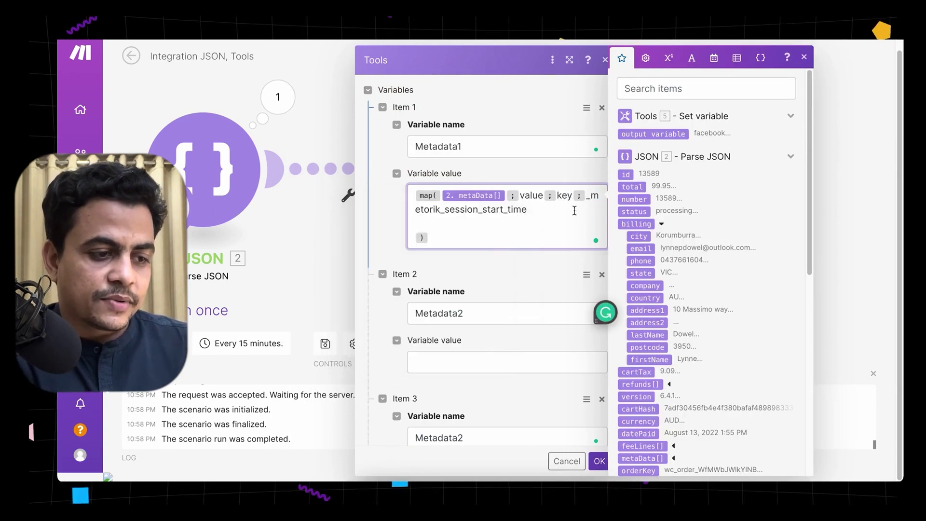
mouse_move(426, 195)
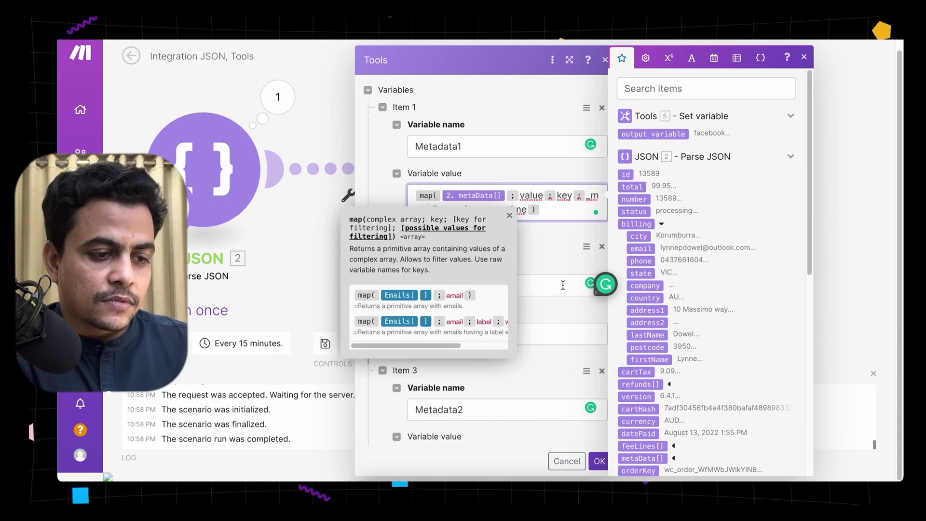
- Wrap Metadata1's map function in a get function with 1 as the path
click(549, 343)
click(549, 212)
key(ctrl+a)
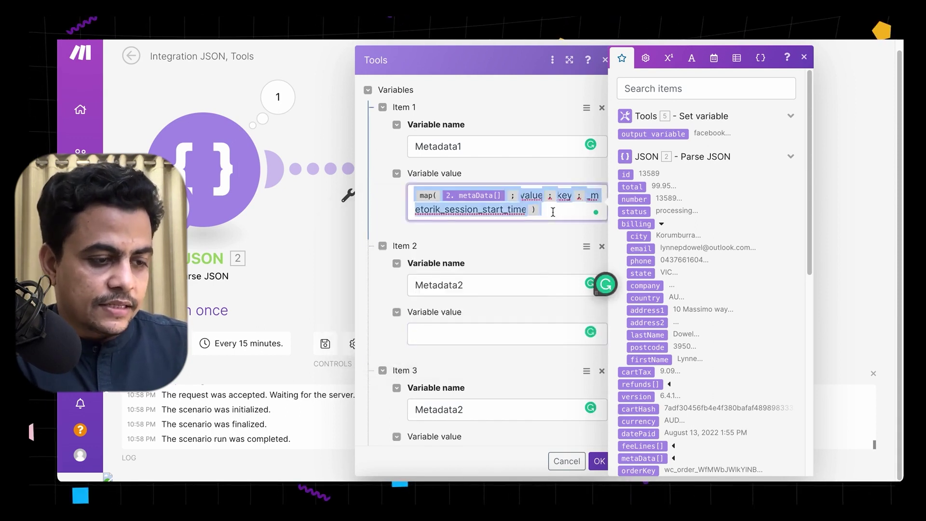
key(Left)
text(get()
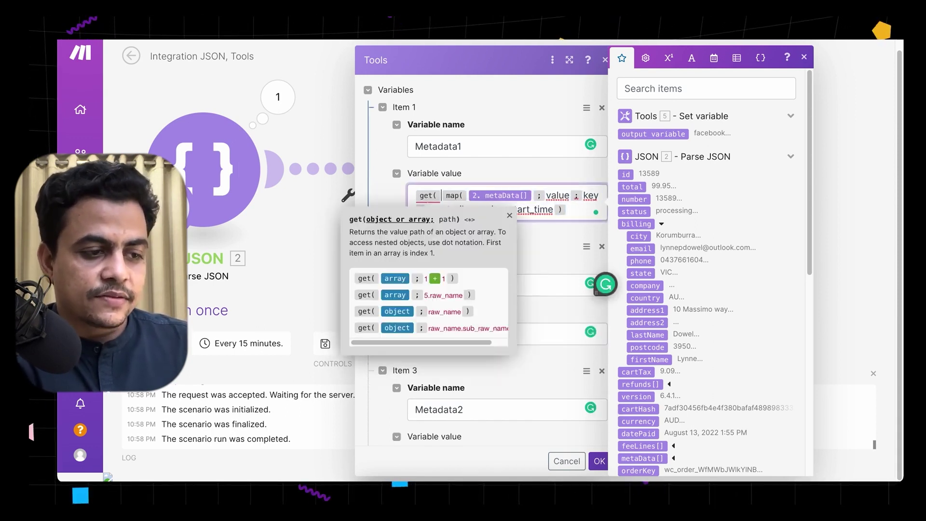
text(;1))
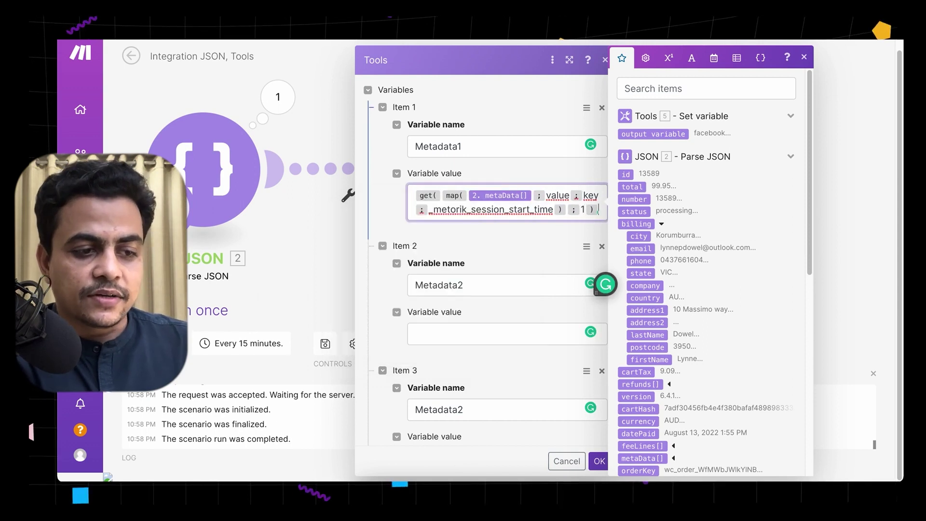
- Copy Metadata1's whole formula into the value of the Metadata2 variable in Item 2
key(ctrl+a)
key(ctrl+c)
click(492, 333)
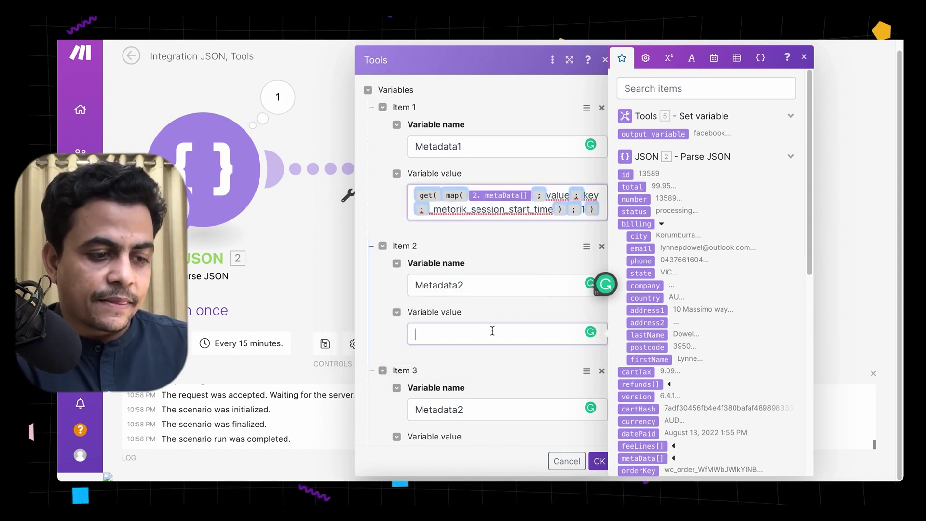
key(ctrl+v)
- Copy the key _pys_purchase_event_fired from metaData collection 16 in the Parse JSON output
click(278, 97)
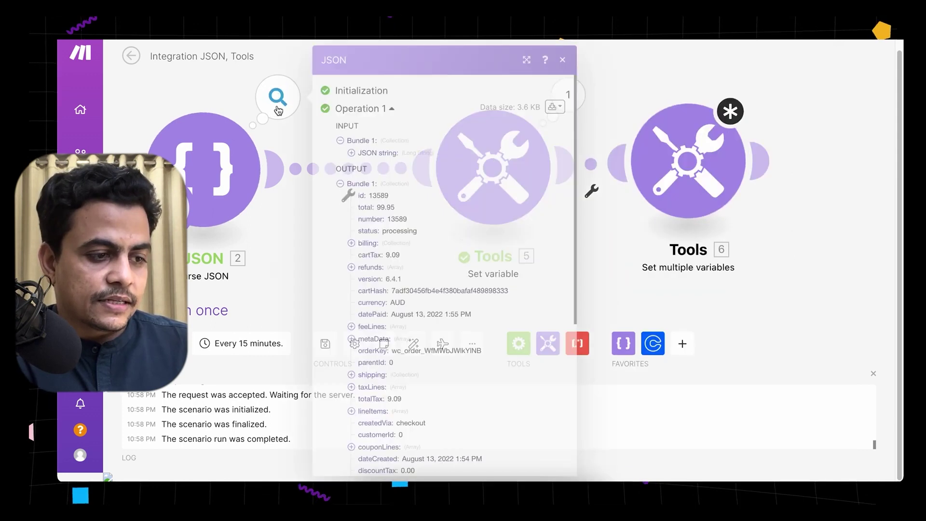
scroll(367, 330, down, 4)
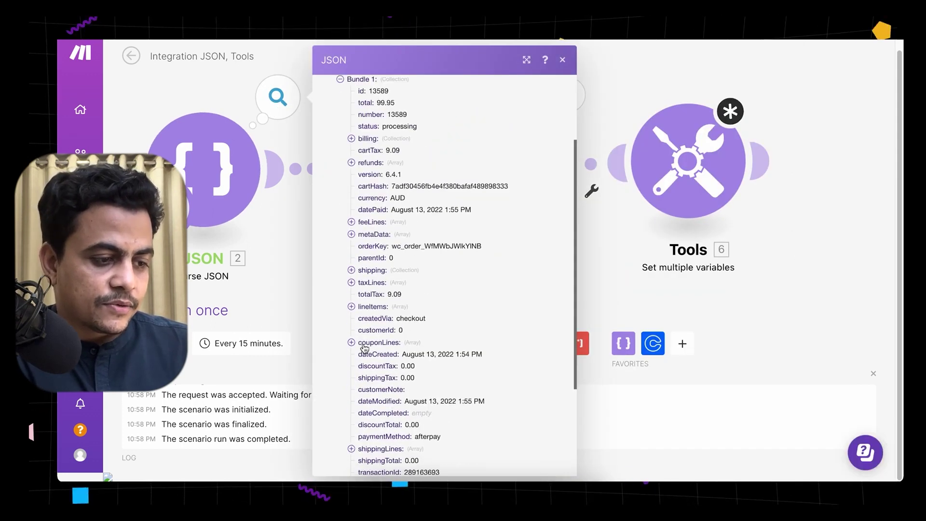
click(351, 306)
scroll(375, 379, down, 1)
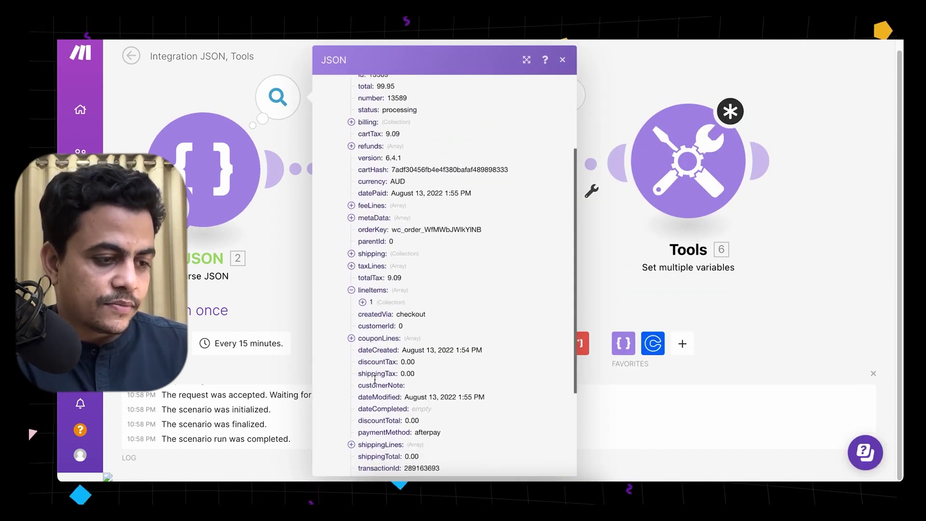
click(352, 216)
click(391, 364)
scroll(395, 374, down, 2)
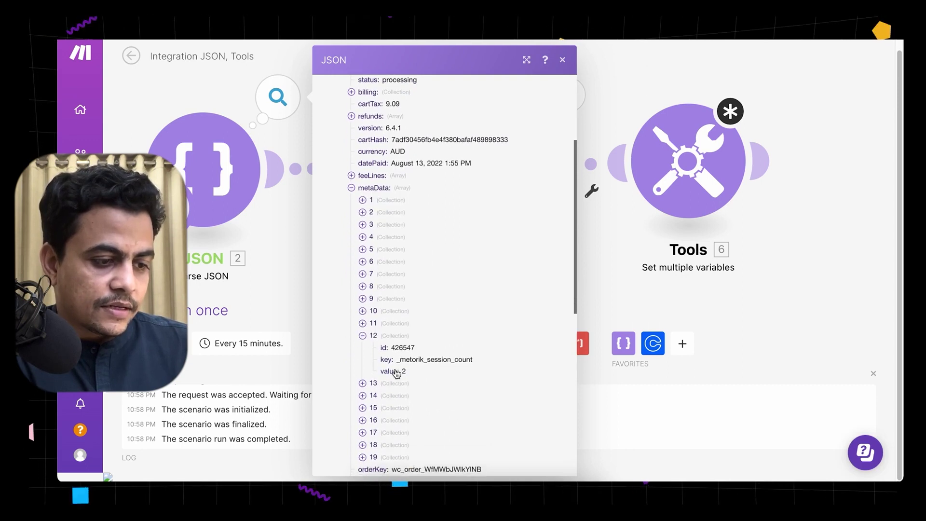
click(393, 424)
scroll(404, 362, down, 4)
drag(396, 356, 480, 353)
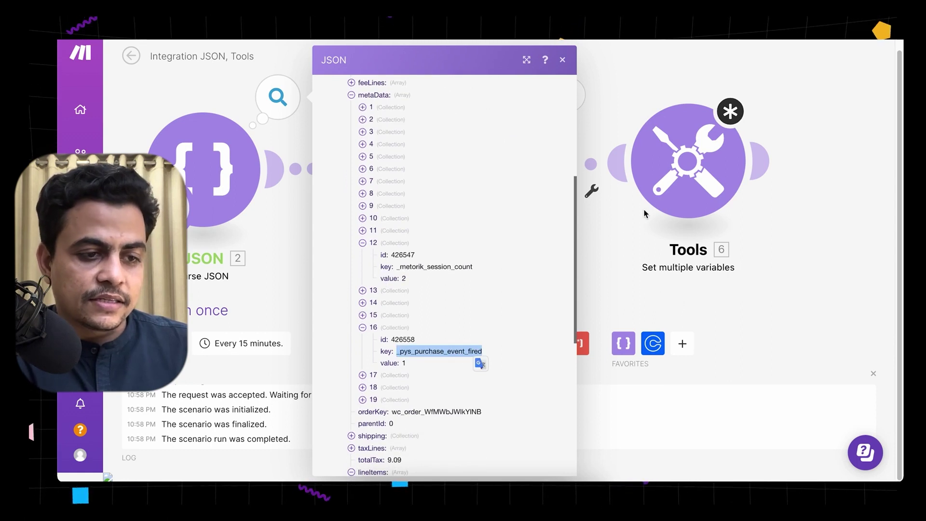
- Replace the filter value in Metadata2's formula with _pys_purchase_event_fired
click(671, 185)
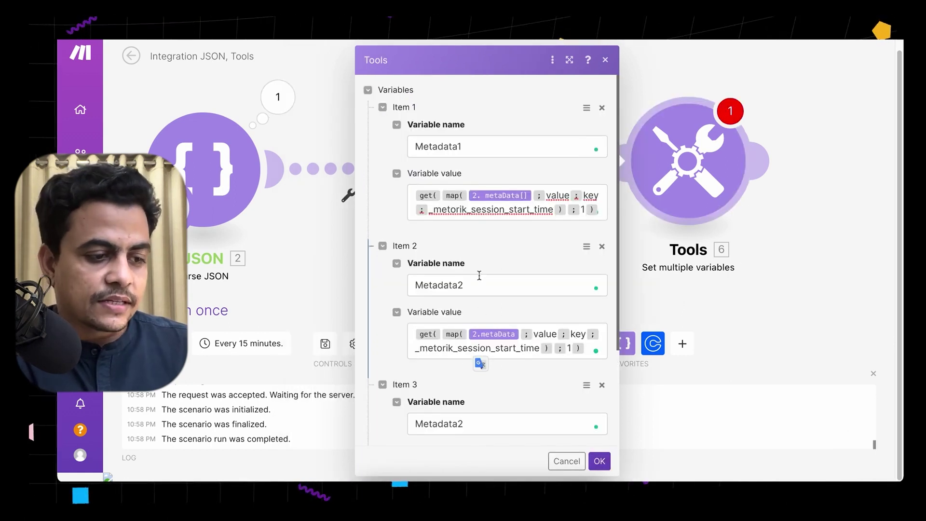
scroll(479, 276, down, 1)
drag(534, 308, 417, 310)
key(ctrl+v)
- Rename the third variable in the Set multiple variables module to Metadata3
scroll(496, 345, down, 2)
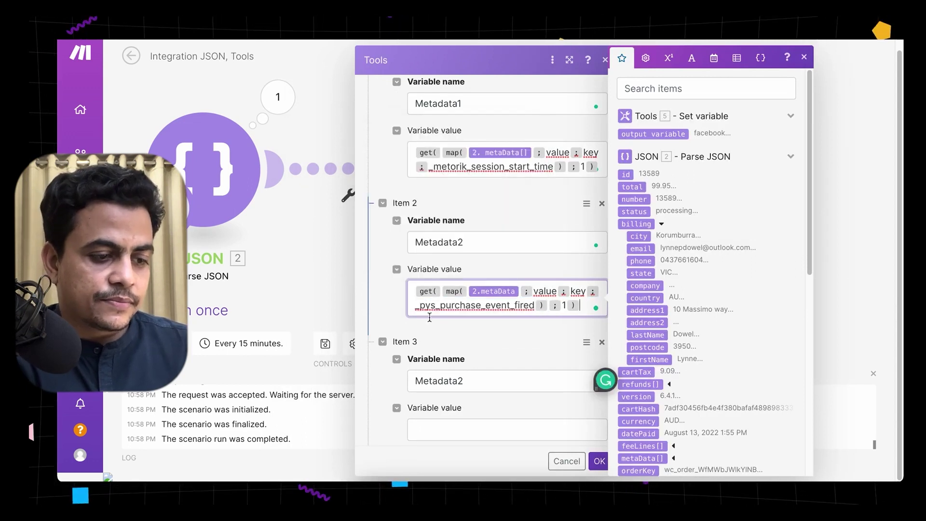
click(487, 357)
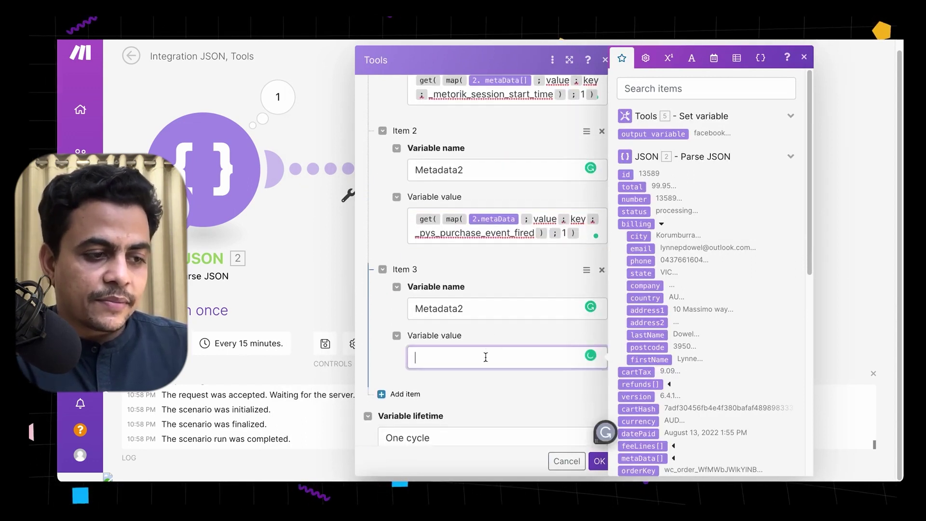
click(477, 305)
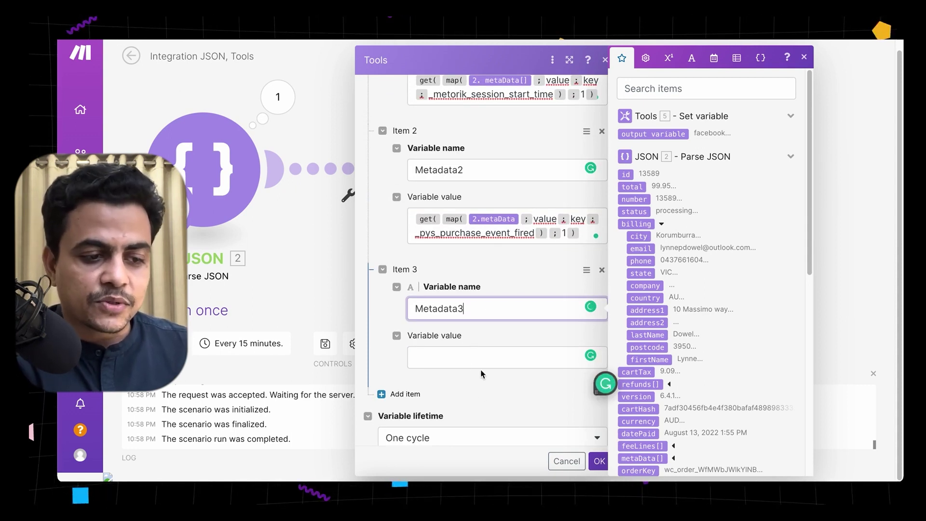
- Copy Metadata2's whole formula into Metadata3's value
click(452, 358)
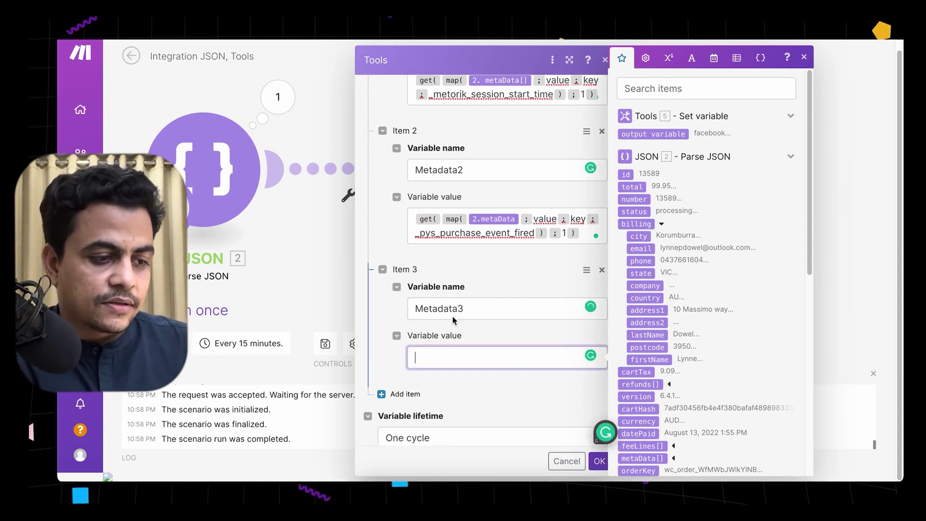
click(578, 236)
key(ctrl+a)
key(ctrl+c)
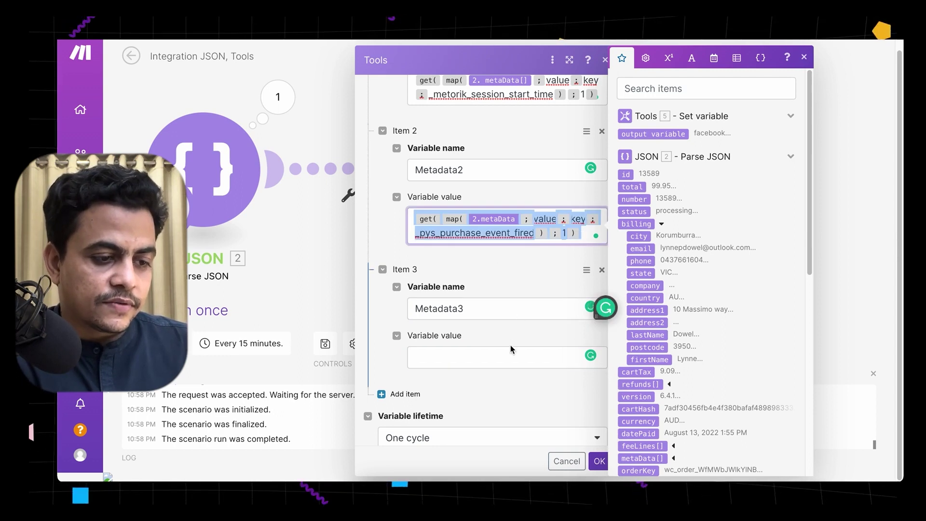
click(510, 351)
key(ctrl+v)
- Copy the key _woocs_order_base_currency from metaData collection 18 in the Parse JSON output
click(271, 107)
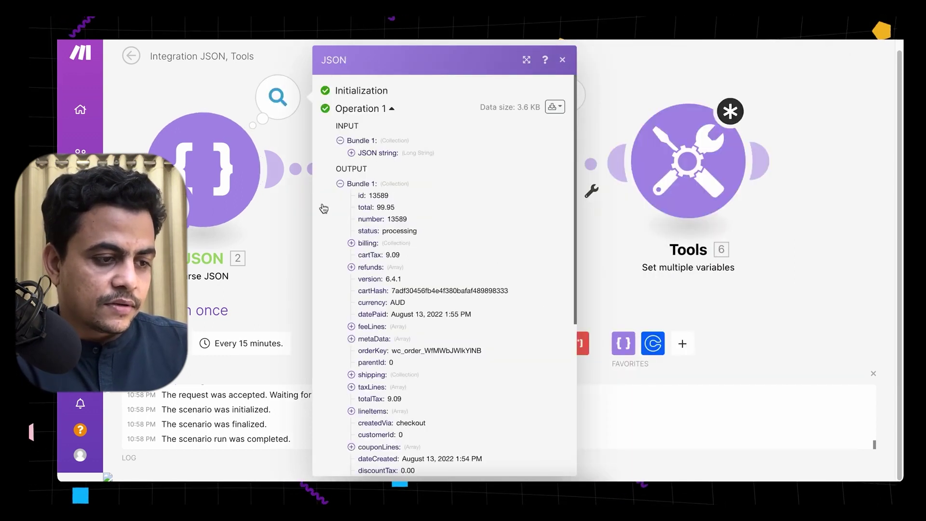
scroll(412, 316, down, 10)
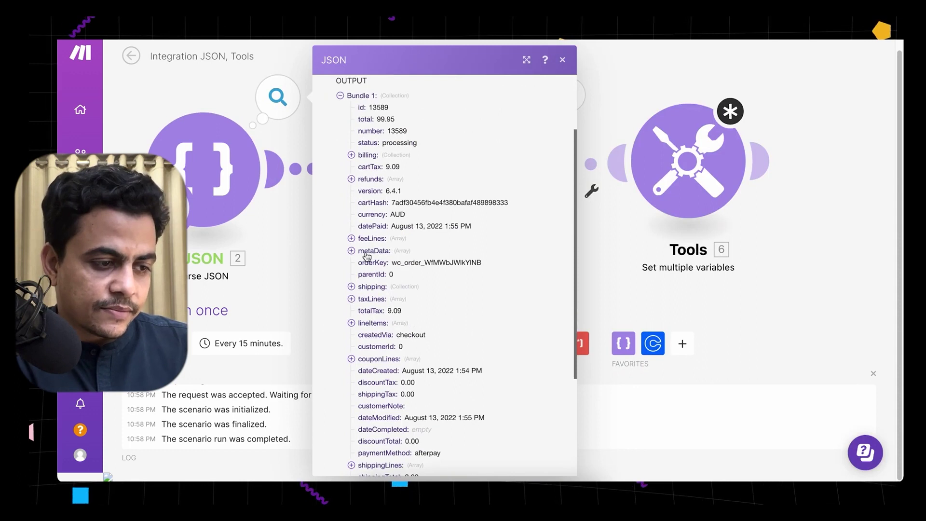
click(366, 255)
scroll(406, 407, down, 5)
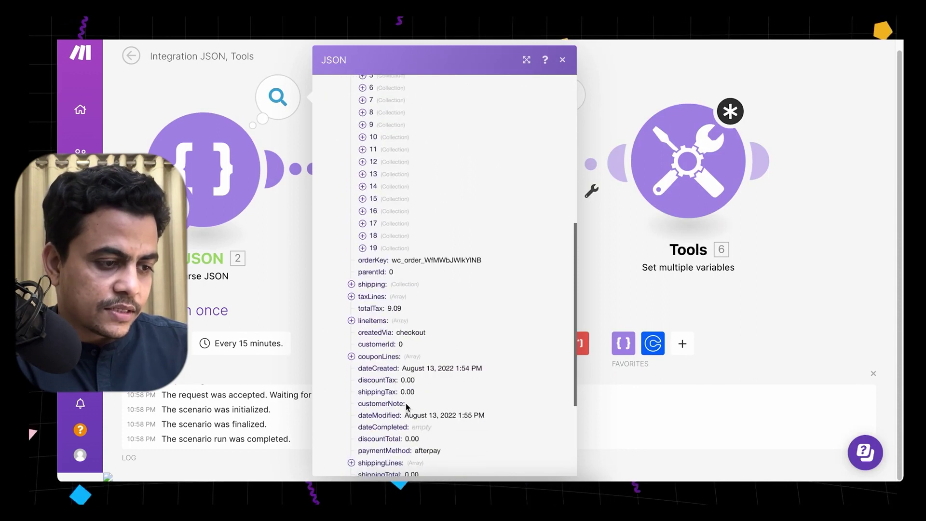
click(379, 236)
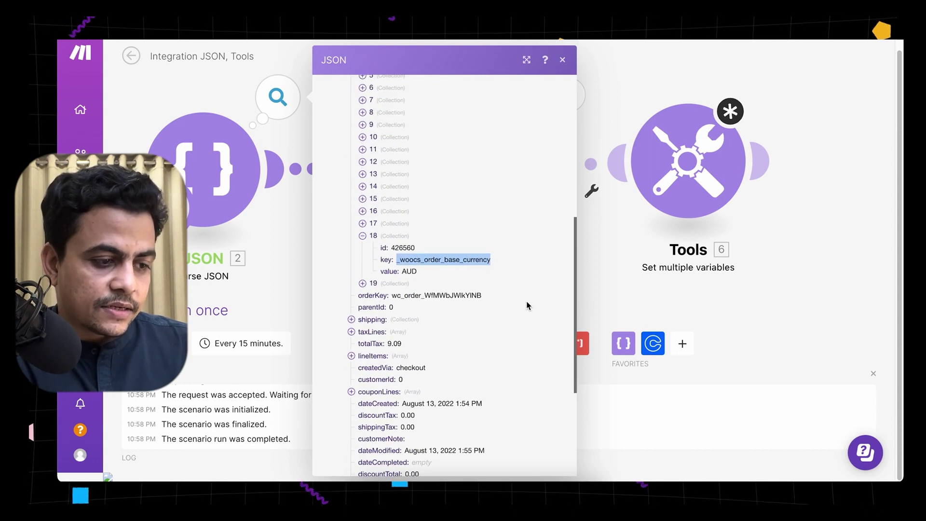
- Replace the filter value in Metadata3's formula with _woocs_order_base_currency
click(701, 167)
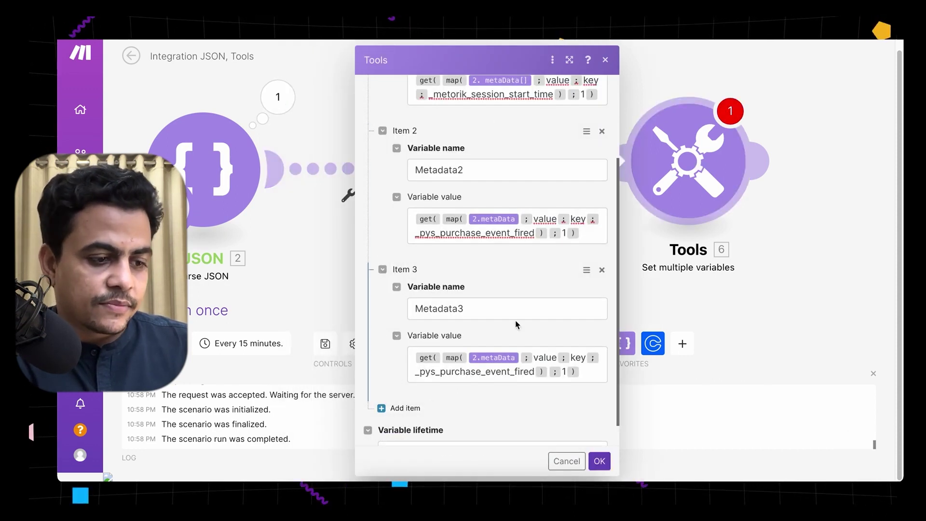
drag(534, 372, 431, 378)
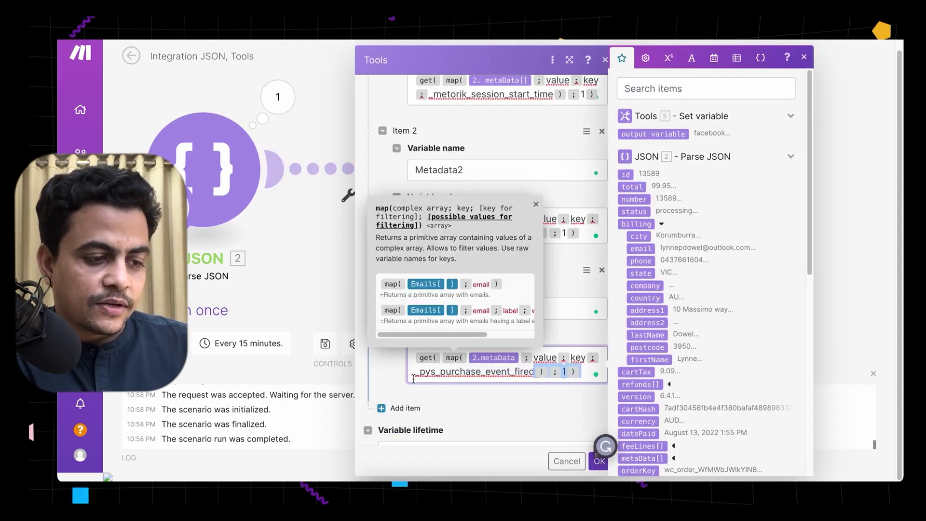
key(ctrl+v)
- Save the Set multiple variables module settings and run the scenario once
scroll(510, 379, down, 1)
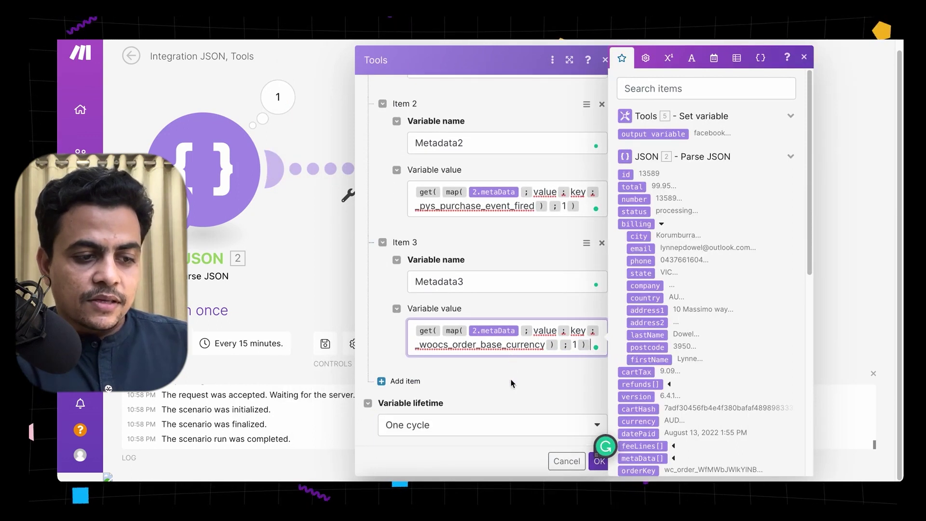
click(526, 459)
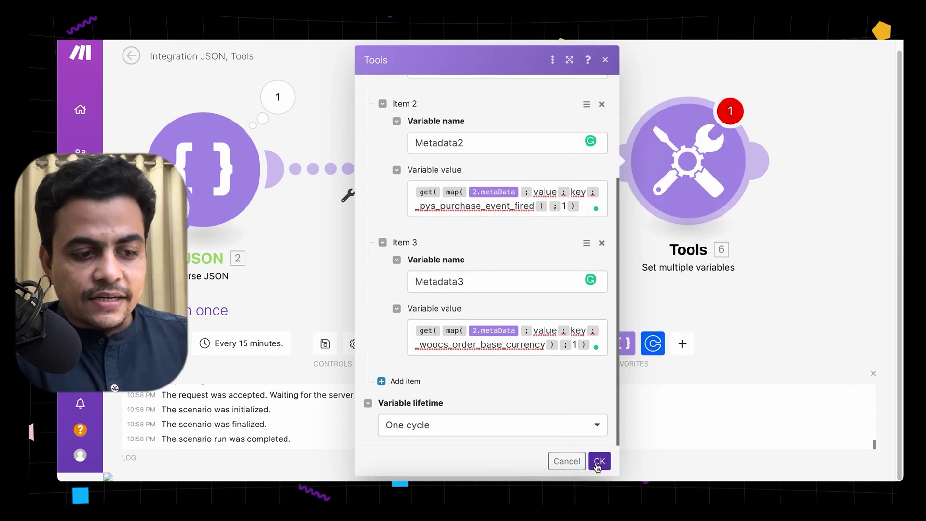
click(600, 461)
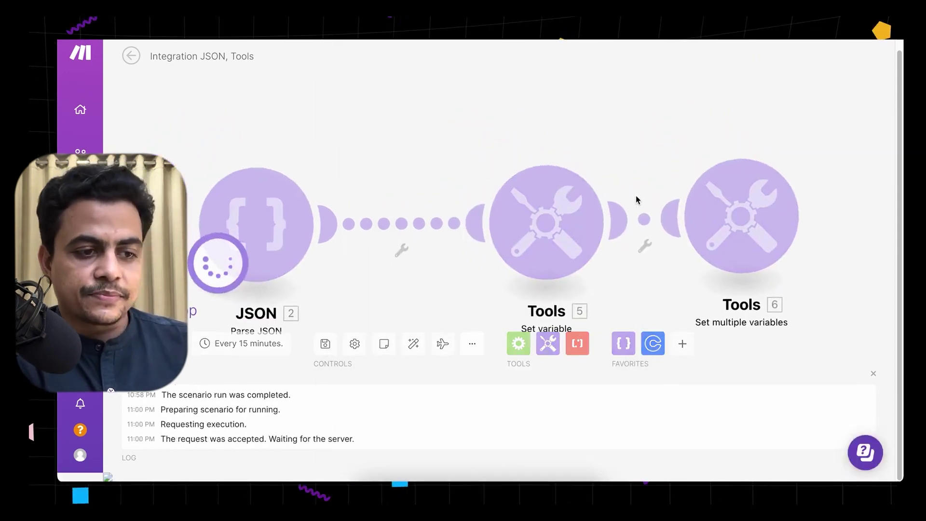
- Examine the values of Metadata1, Metadata2 and Metadata3 in the Set multiple variables module's output bundle
drag(634, 201, 428, 155)
click(600, 108)
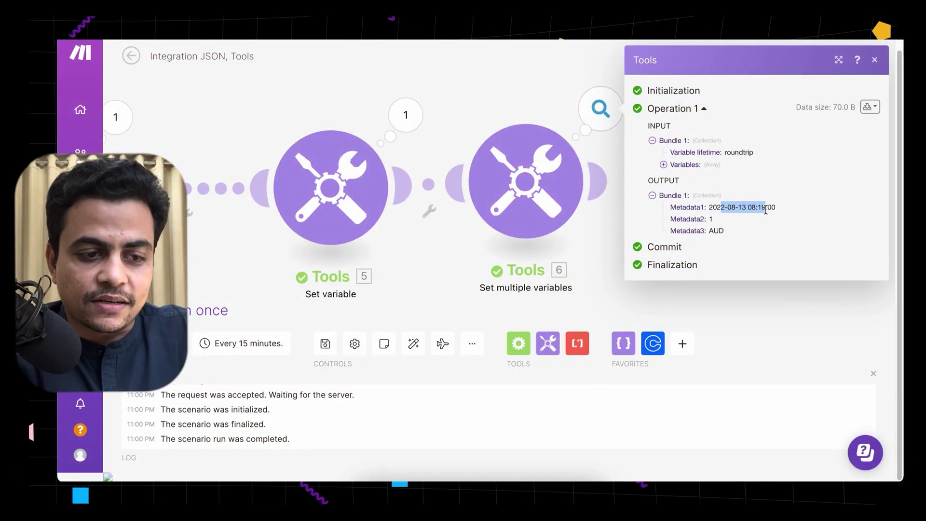
click(765, 215)
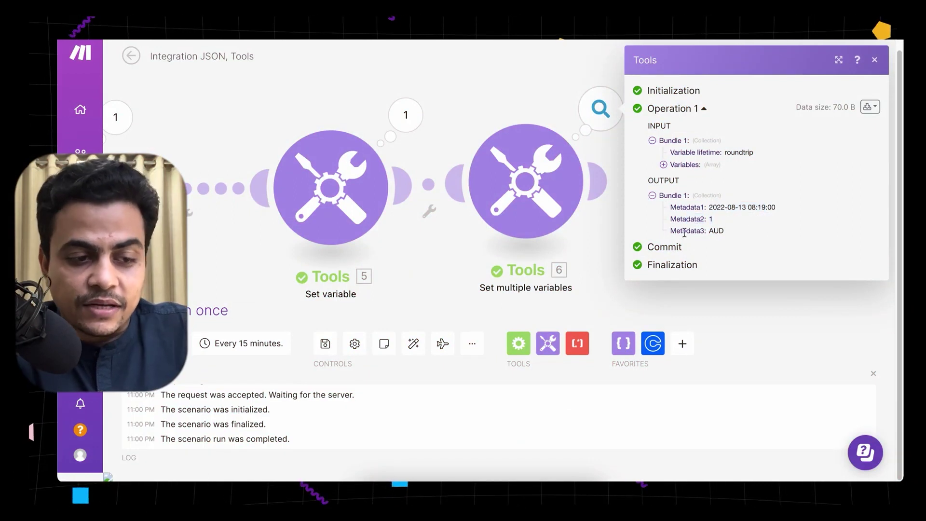
double_click(717, 231)
click(750, 229)
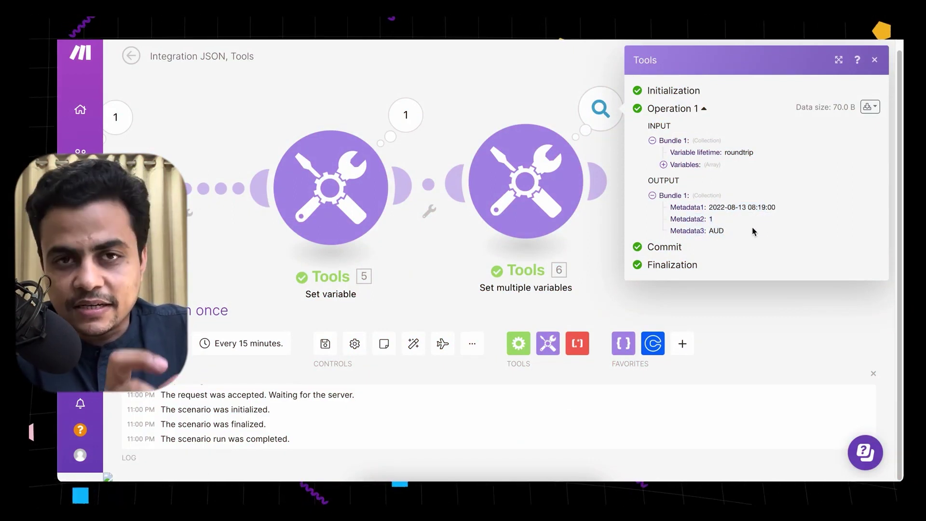
scroll(499, 288, left, 5)
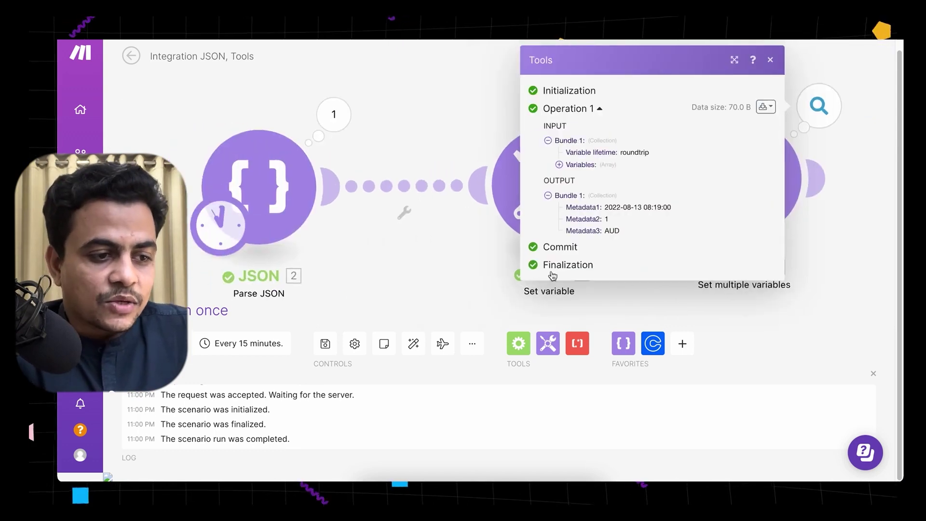
click(397, 262)
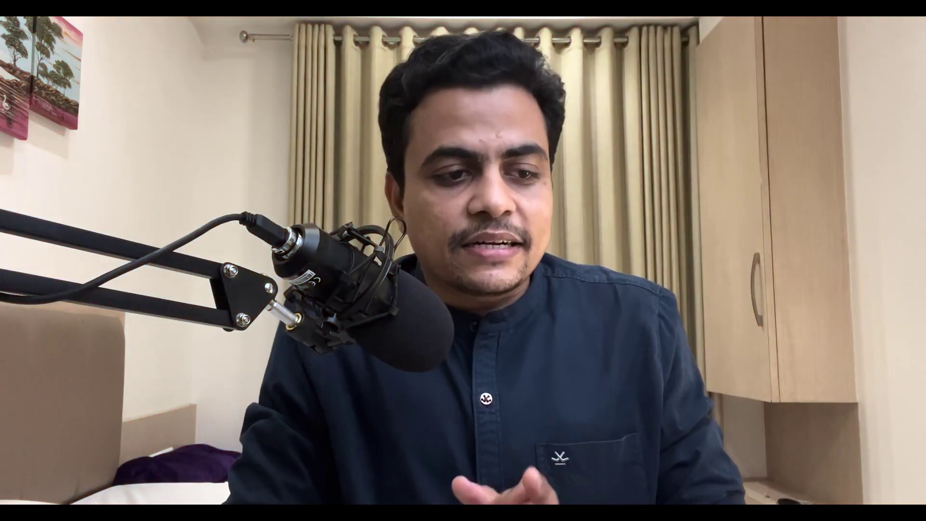